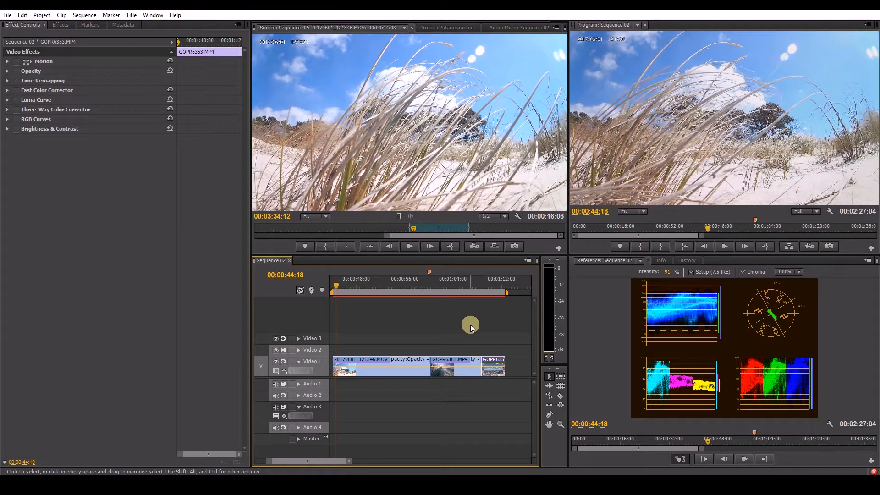
Step: Enable the Fast Color Corrector on the 20170601_121346.MOV clip and show its split view
left_click(65, 24)
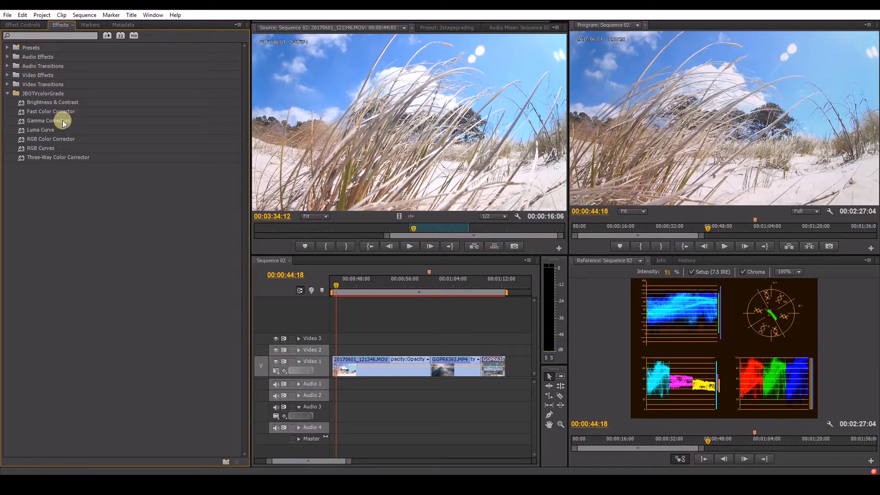
left_click(18, 25)
left_click(359, 369)
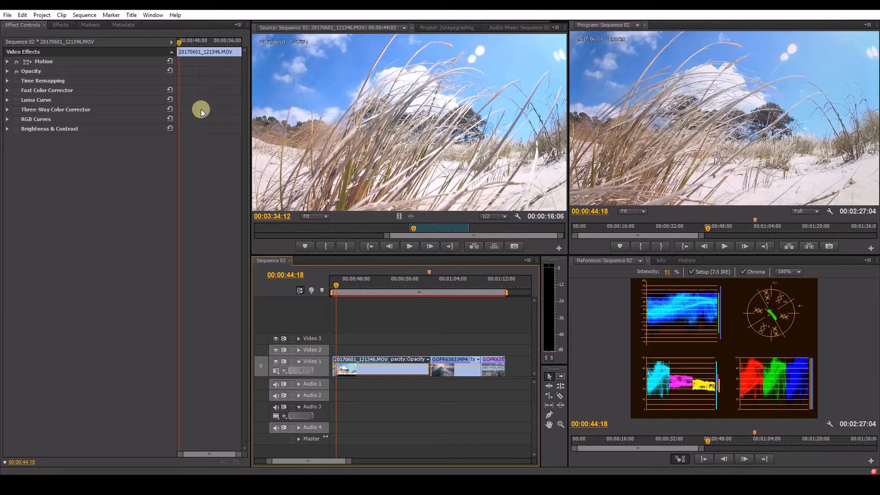
left_click(16, 92)
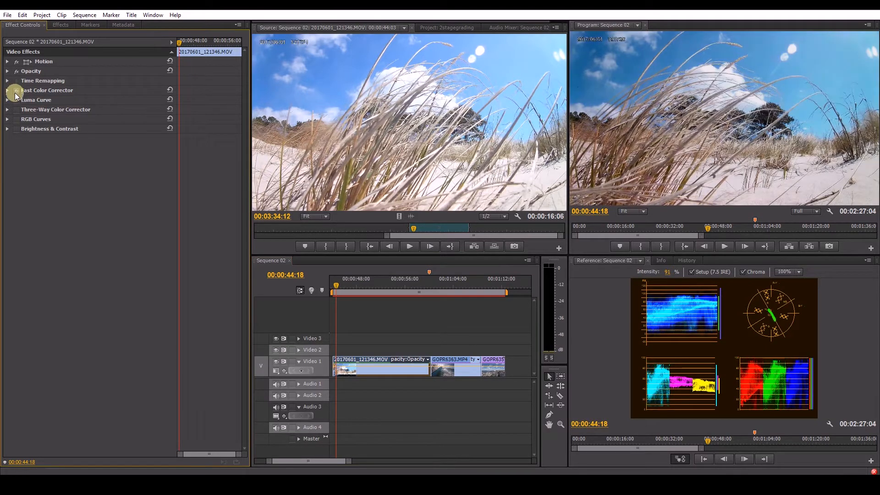
left_click(7, 91)
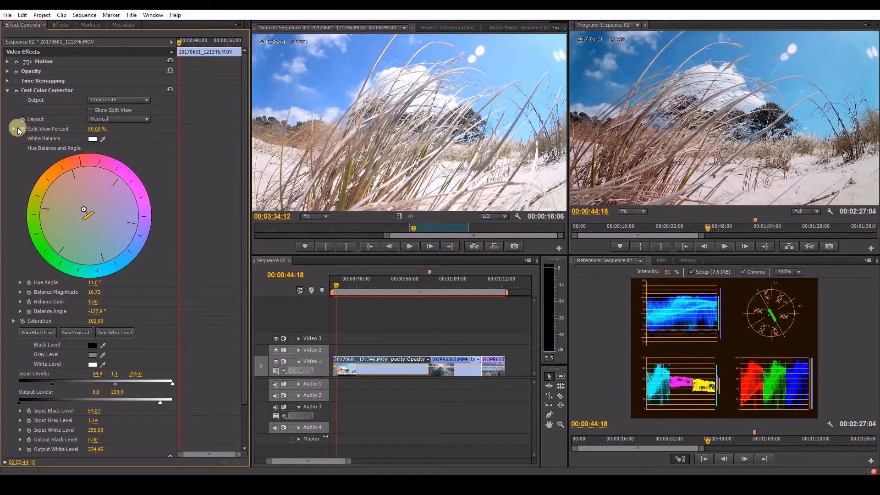
left_click(91, 111)
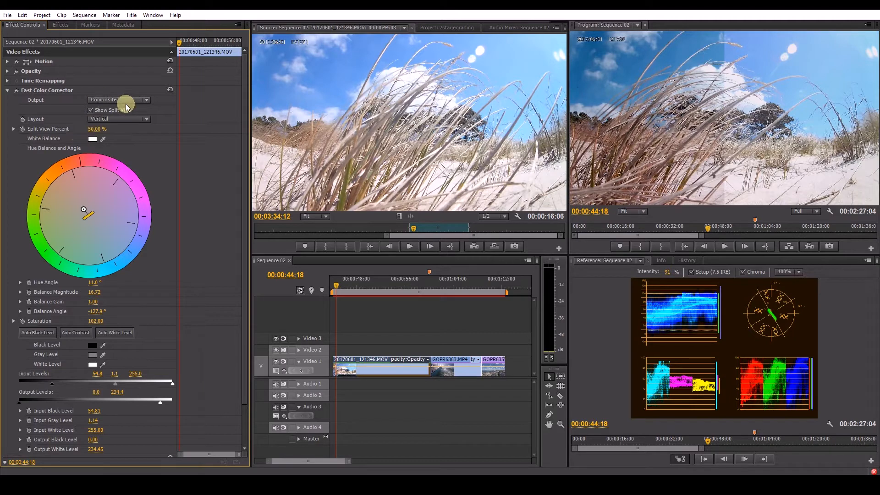
Step: Try sampling the Fast Color Corrector's white balance from the bright cloud in the program preview
left_click(92, 139)
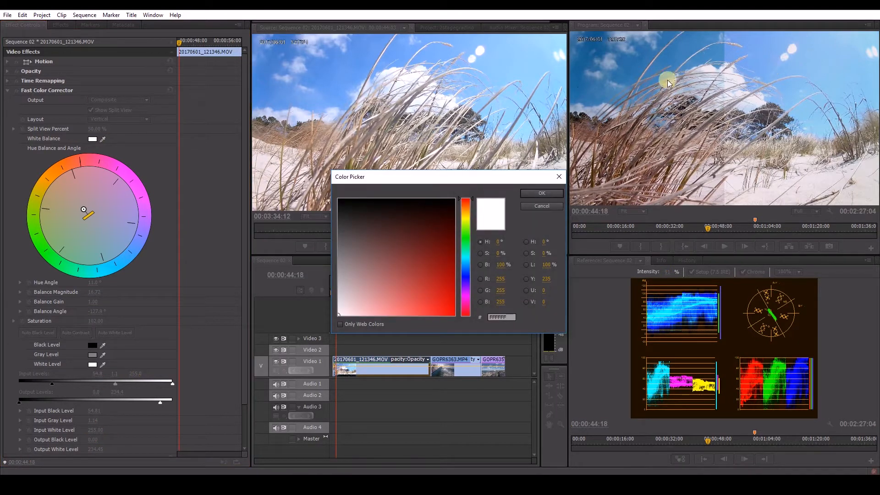
left_click(534, 206)
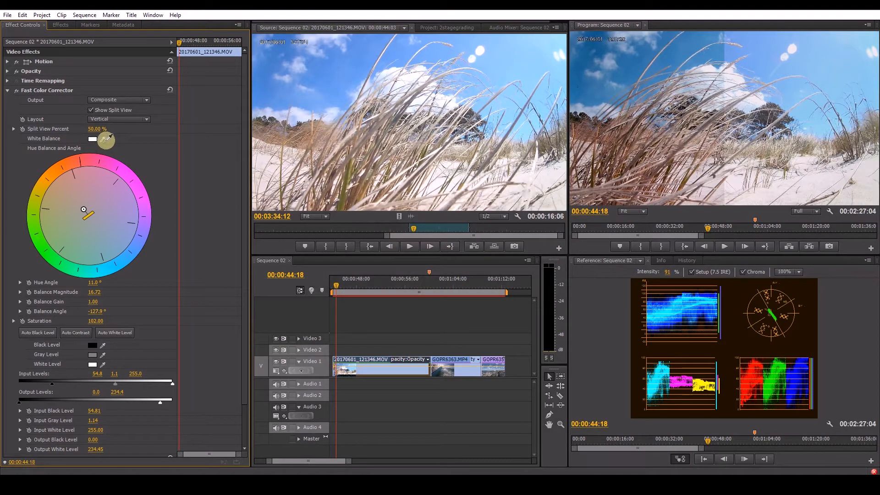
left_click_drag(105, 138, 715, 64)
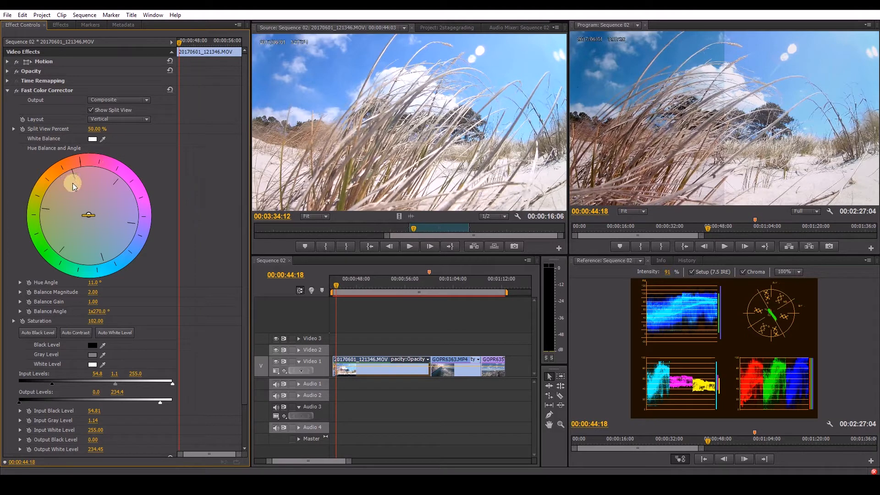
Step: Shift the Fast Color Corrector's hue balance slightly toward orange, with balance magnitude 14.52, gain 9.64 and angle -135.0°
left_click_drag(74, 184, 65, 178)
left_click_drag(88, 223, 70, 181)
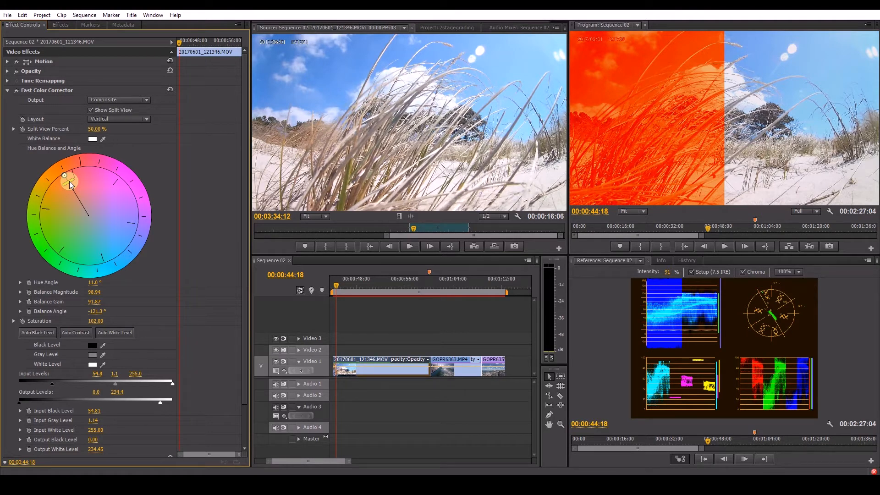
left_click_drag(69, 181, 84, 213)
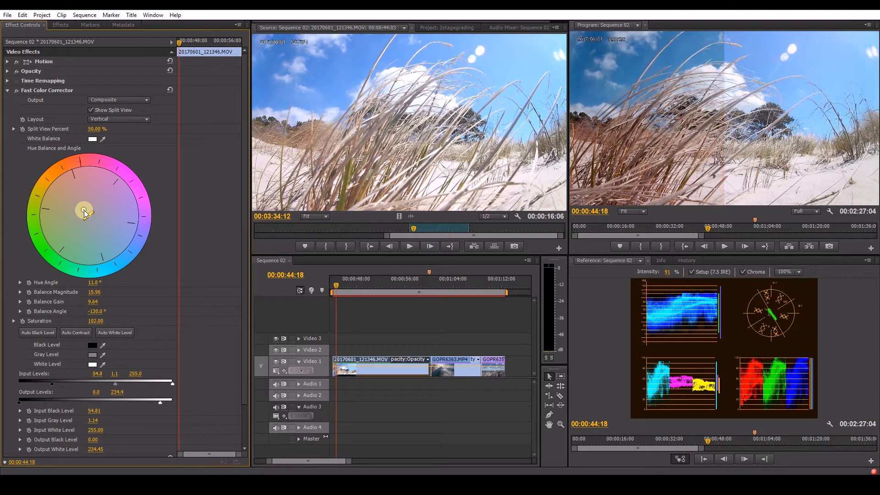
left_click_drag(85, 213, 84, 211)
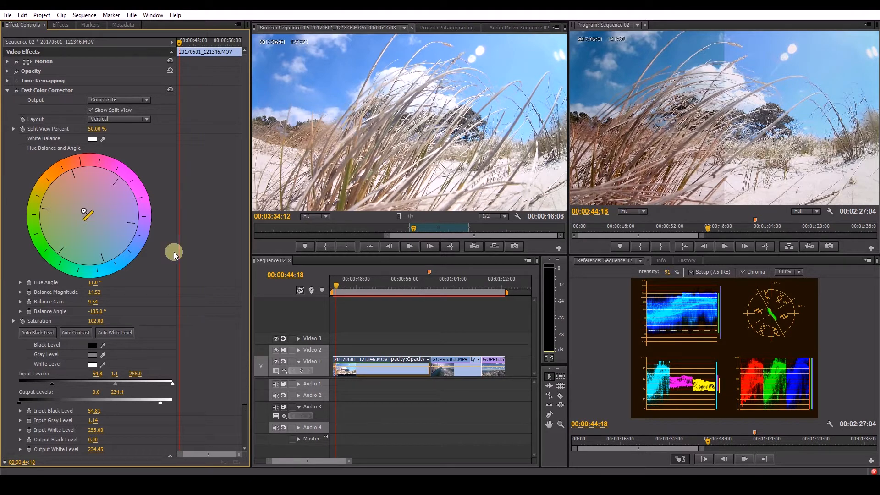
Step: Try the Fast Color Corrector's saturation at 200, and settle it at 103
left_click(14, 321)
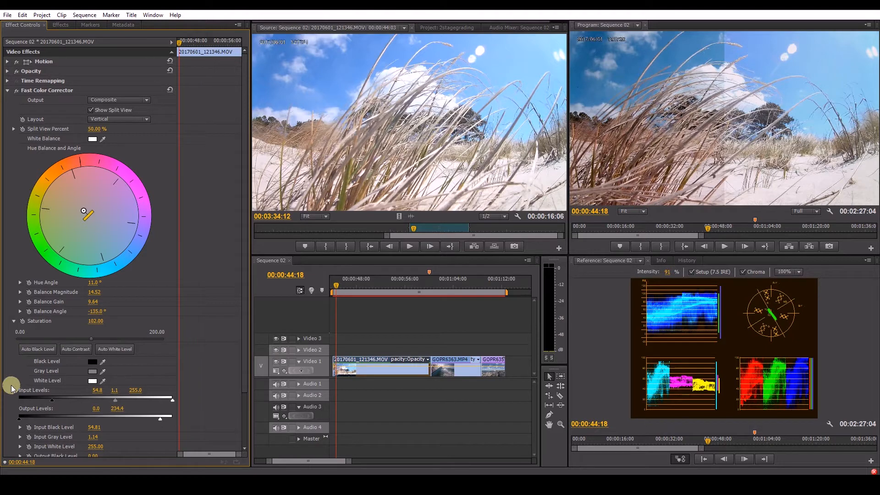
left_click_drag(96, 322, 144, 326)
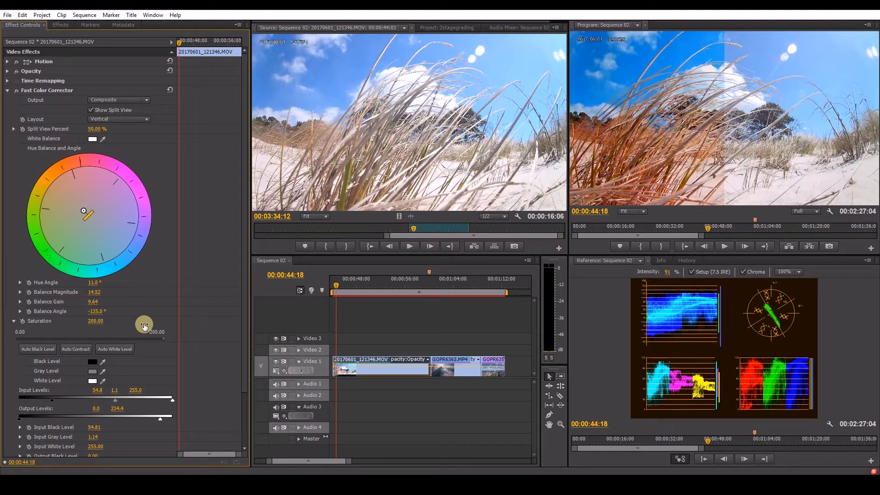
left_click_drag(145, 326, 97, 325)
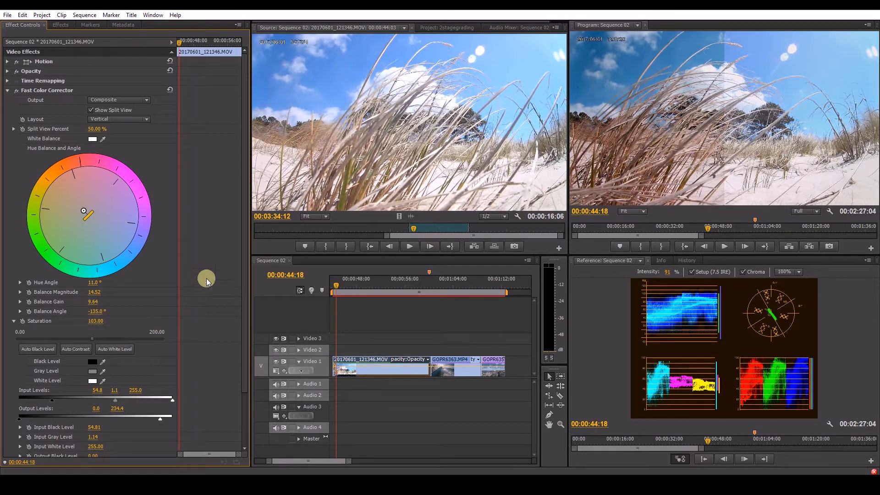
Step: Set the Fast Color Corrector's input black level to 56.33 and its output white level to 224.55
left_click_drag(244, 290, 244, 320)
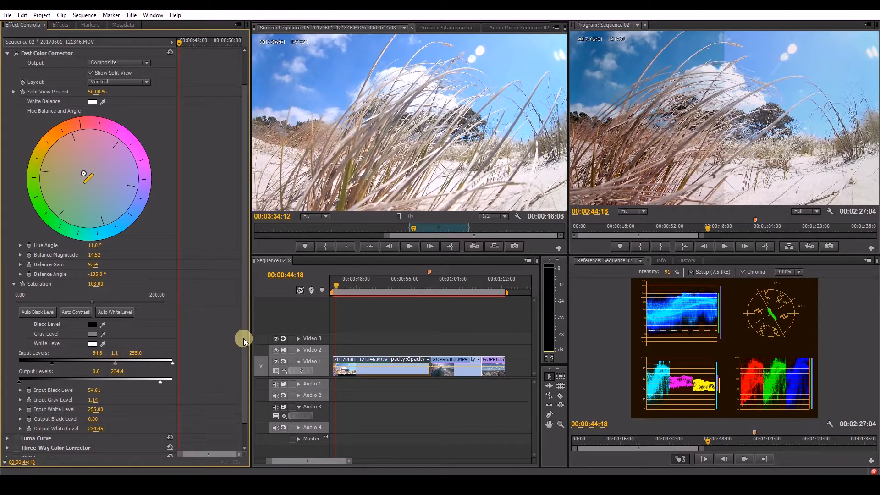
left_click_drag(56, 364, 8, 368)
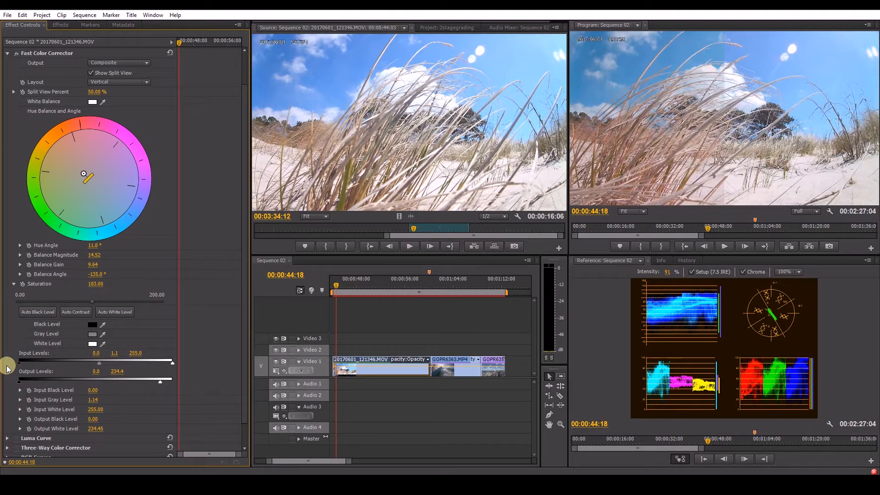
left_click_drag(25, 365, 53, 366)
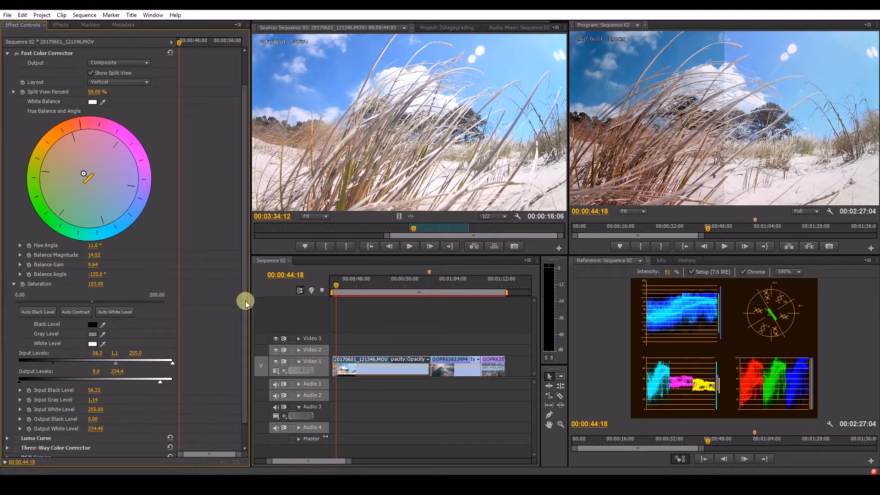
left_click_drag(246, 307, 247, 337)
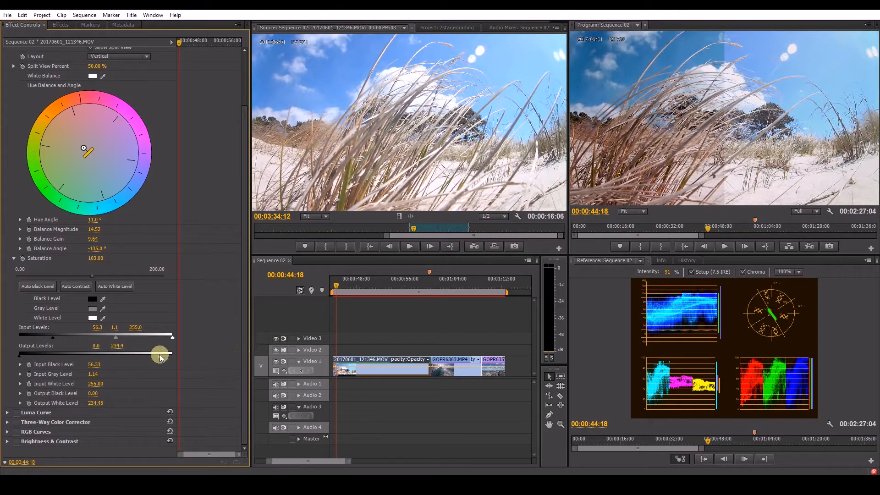
mouse_move(160, 355)
left_mouse_down()
mouse_move(172, 353)
mouse_move(155, 358)
left_mouse_up()
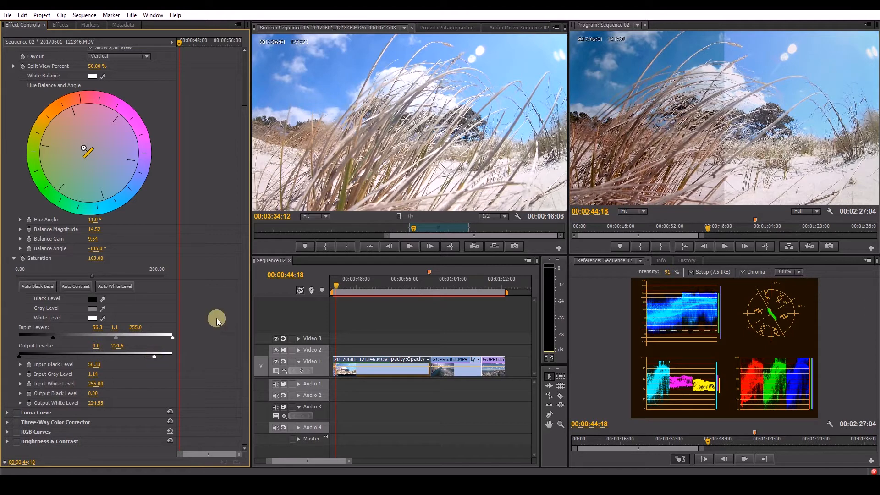
scroll(235, 323, "up", 3)
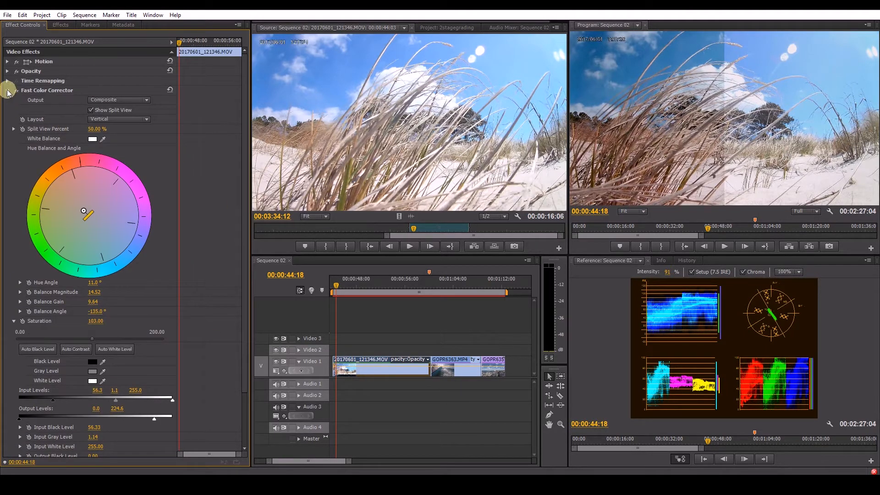
left_click(8, 91)
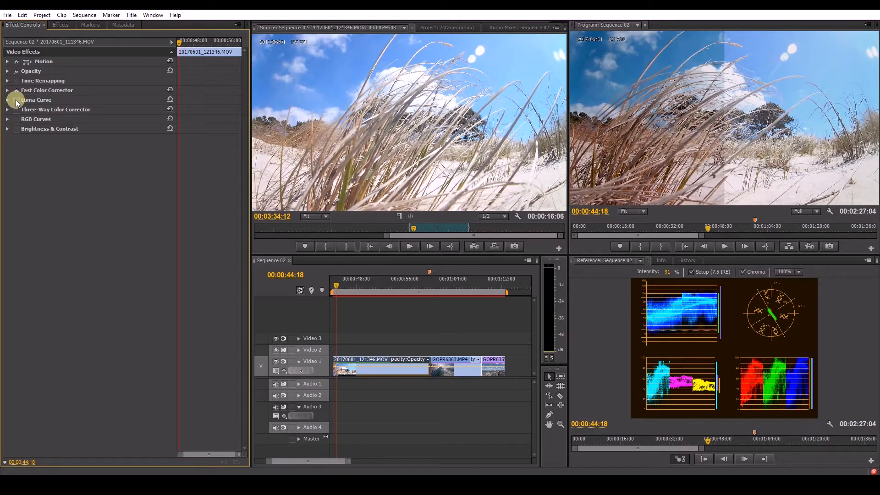
Step: Enable the Luma Curve effect on the clip and review its curve
left_click(16, 101)
left_click(7, 100)
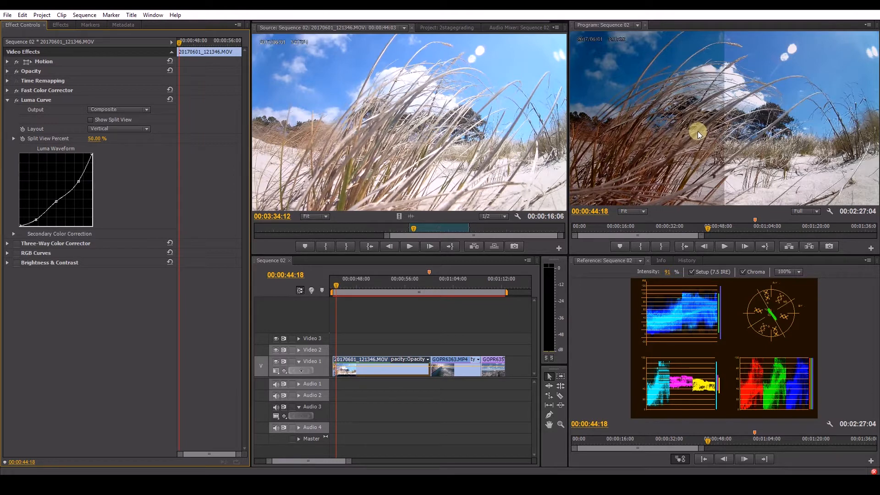
left_click(7, 101)
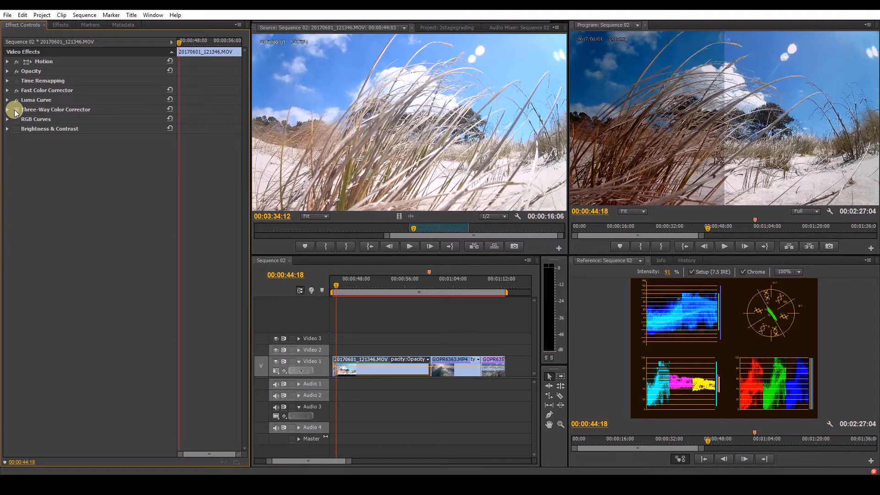
Step: Enable the Three-Way Color Corrector with its settings shown, and turn off the Fast Color Corrector's split view
left_click(7, 111)
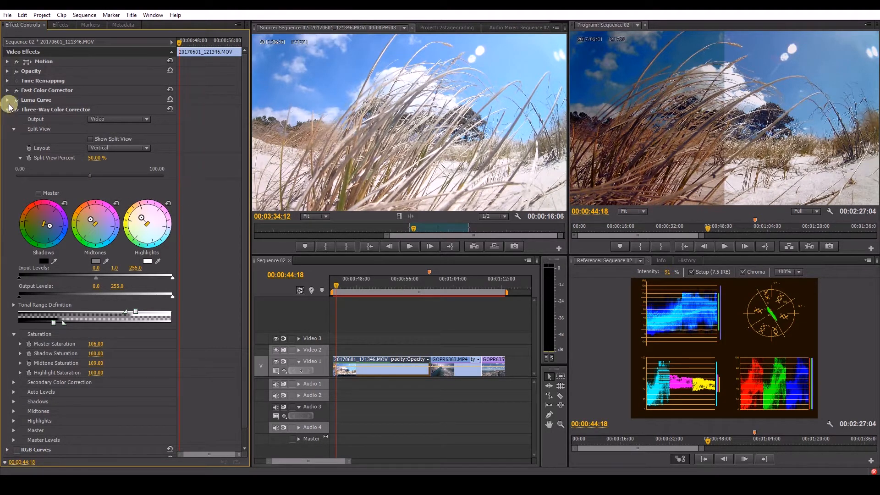
left_click(7, 99)
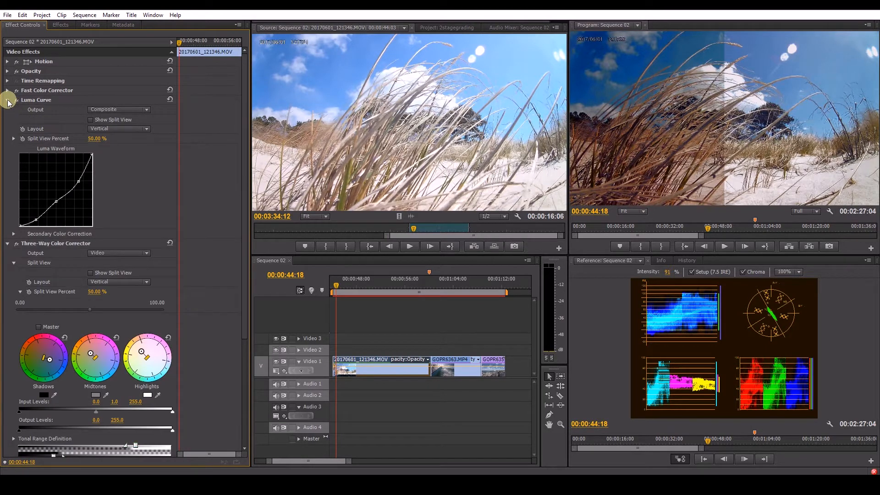
left_click(8, 100)
left_click(7, 90)
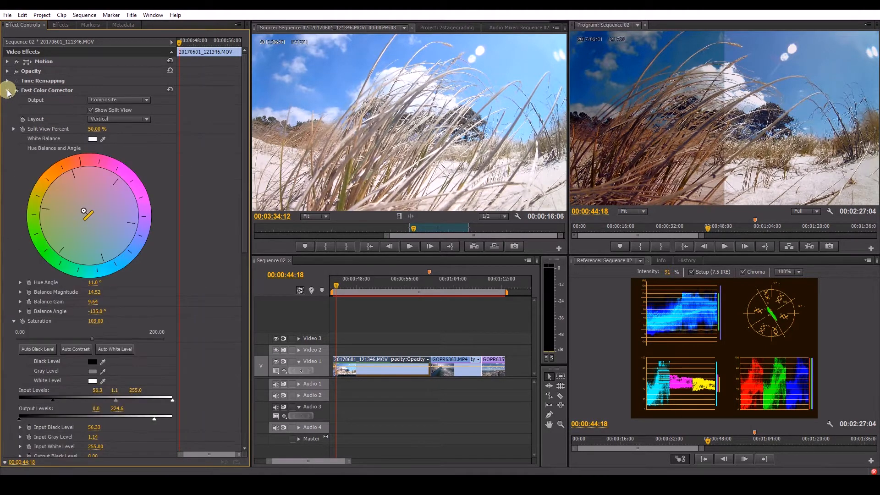
left_click(91, 110)
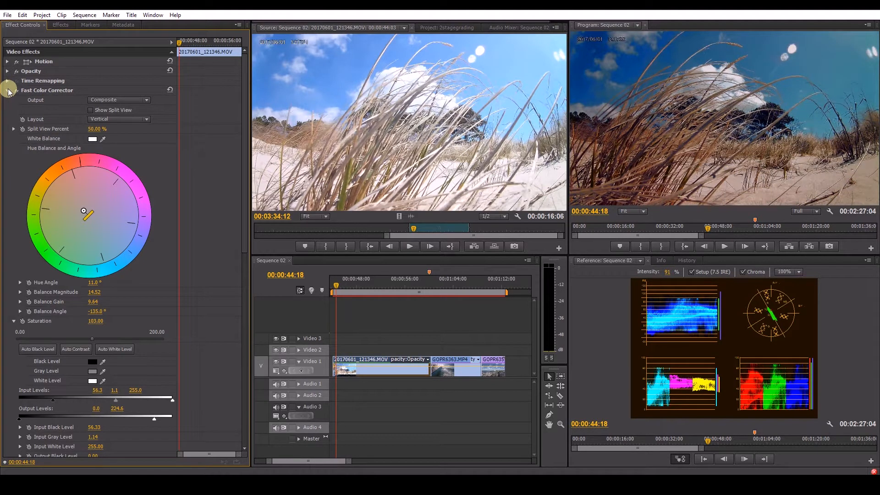
left_click(7, 91)
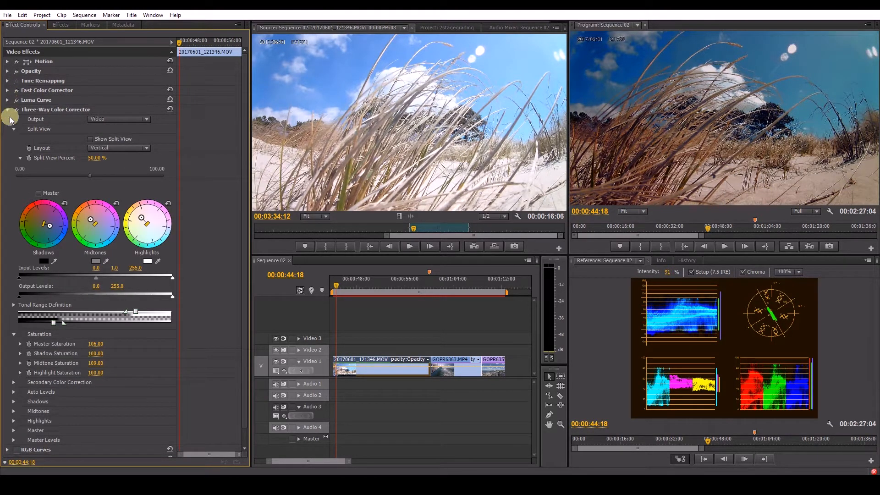
Step: Show the Three-Way Color Corrector's split view and balance the highlights slightly toward orange
left_click(90, 140)
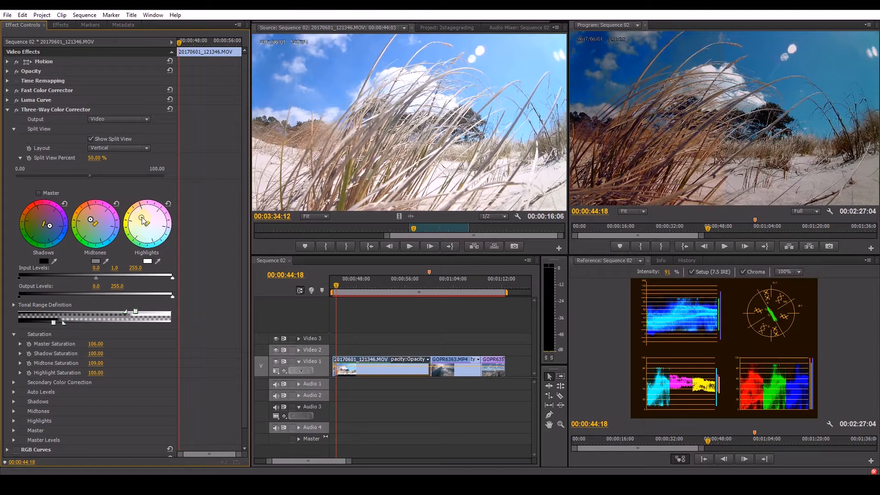
mouse_move(142, 218)
left_mouse_down()
mouse_move(134, 207)
mouse_move(145, 219)
mouse_move(141, 213)
left_mouse_up()
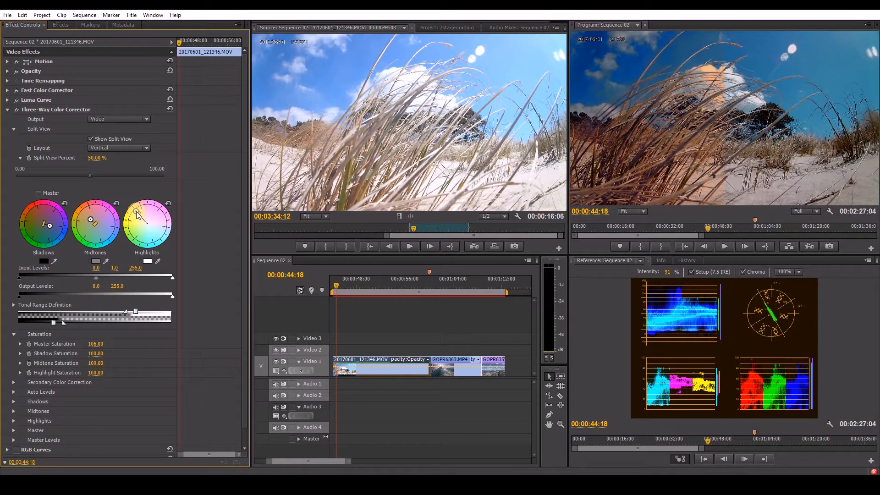
left_click_drag(137, 211, 142, 219)
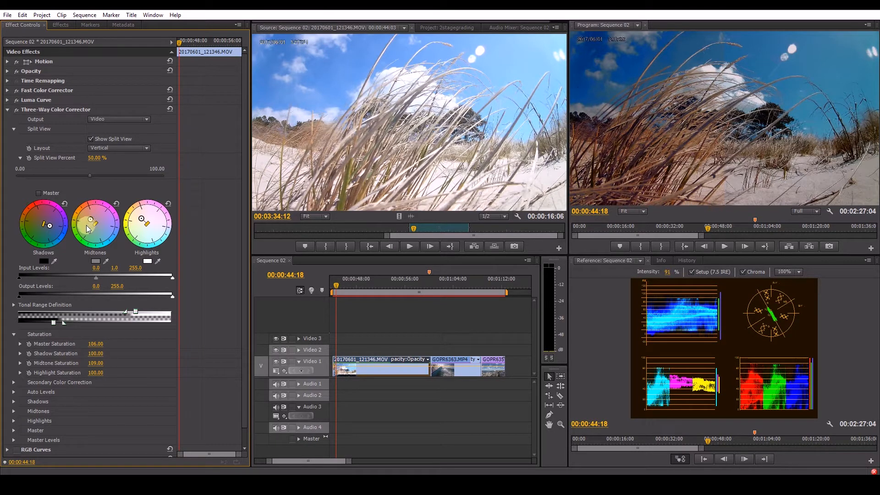
Step: Move the playhead to 00:00:57:19 and balance the Three-Way Color Corrector's shadows slightly toward blue
left_click_drag(336, 285, 414, 290)
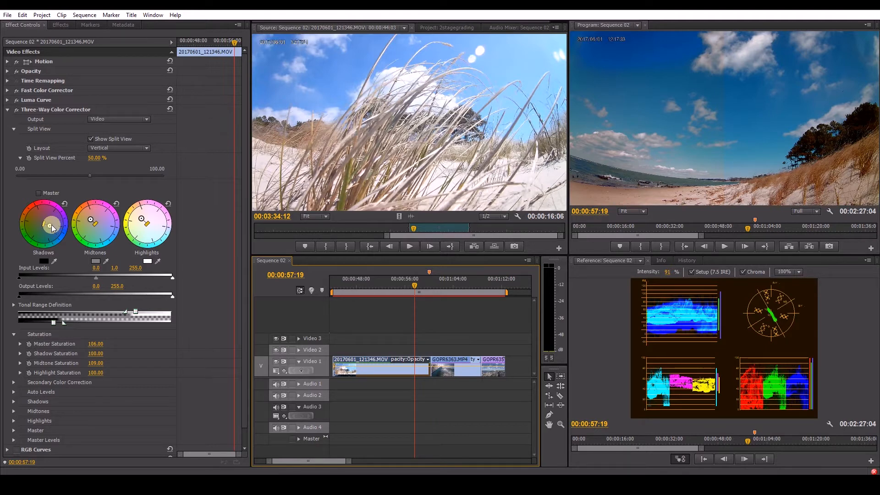
left_click_drag(51, 224, 65, 234)
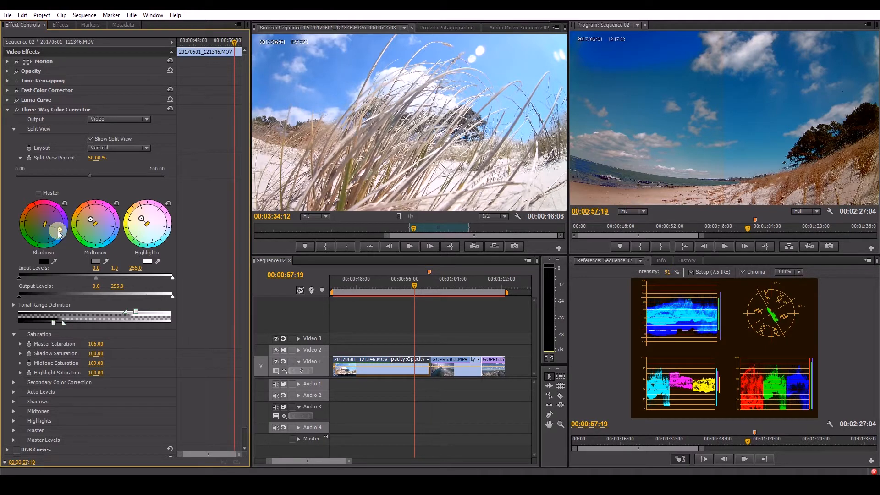
left_click_drag(50, 228, 58, 231)
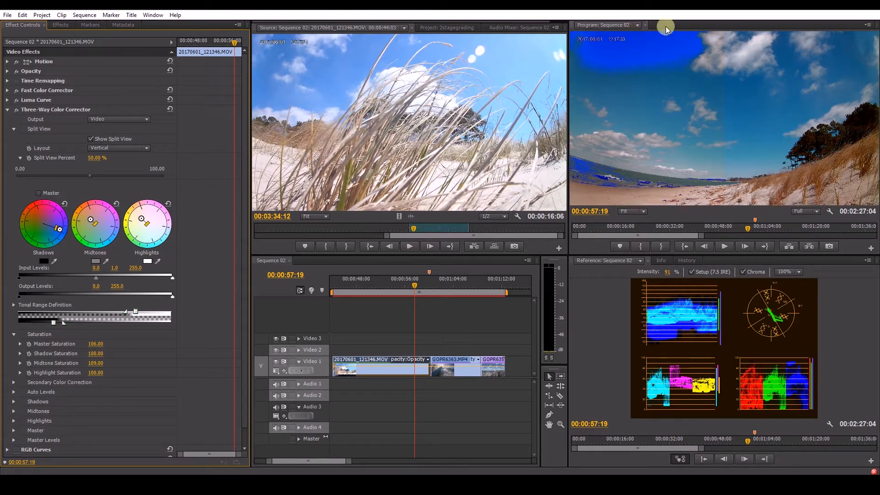
left_click_drag(58, 233, 50, 233)
mouse_move(48, 229)
left_mouse_down()
mouse_move(60, 230)
mouse_move(50, 228)
left_mouse_up()
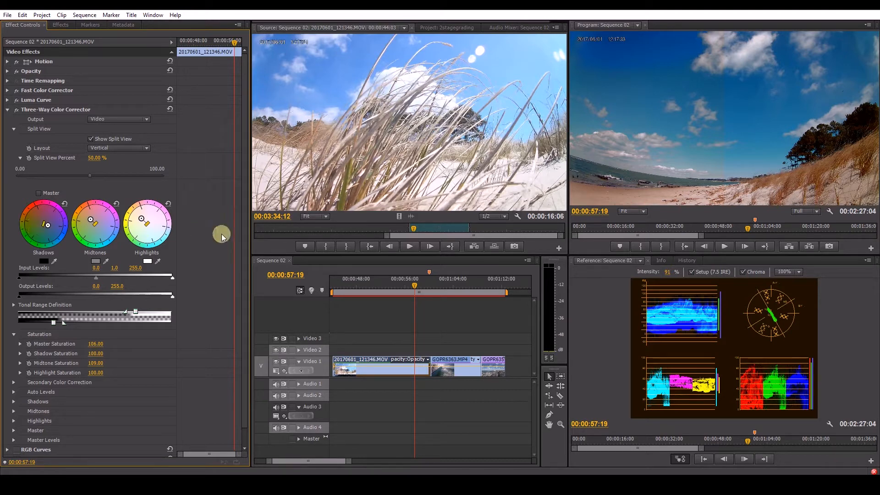
Step: Set the Three-Way Color Corrector's master saturation to 114 and collapse the effect's settings
scroll(247, 247, "down", 2)
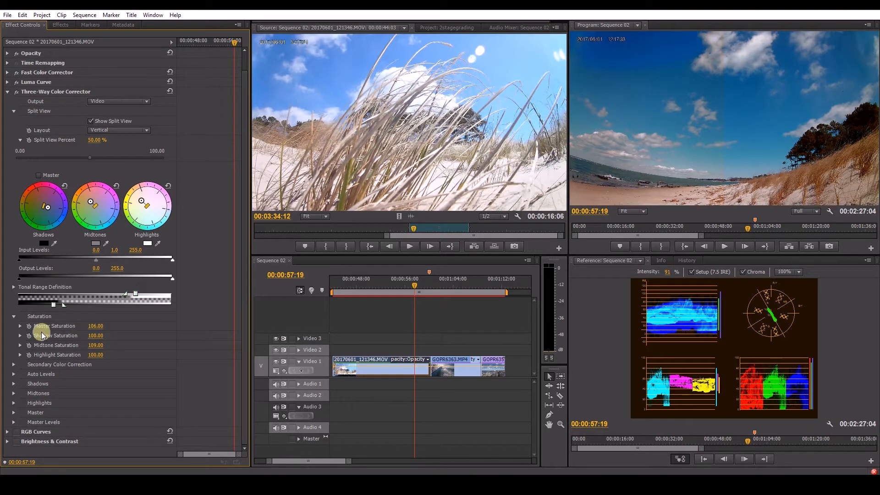
left_click_drag(100, 326, 215, 334)
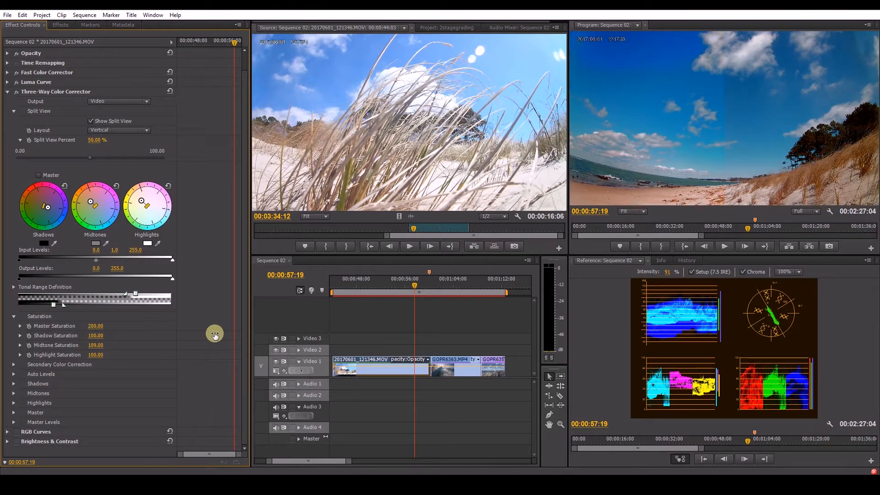
left_click_drag(214, 335, 185, 338)
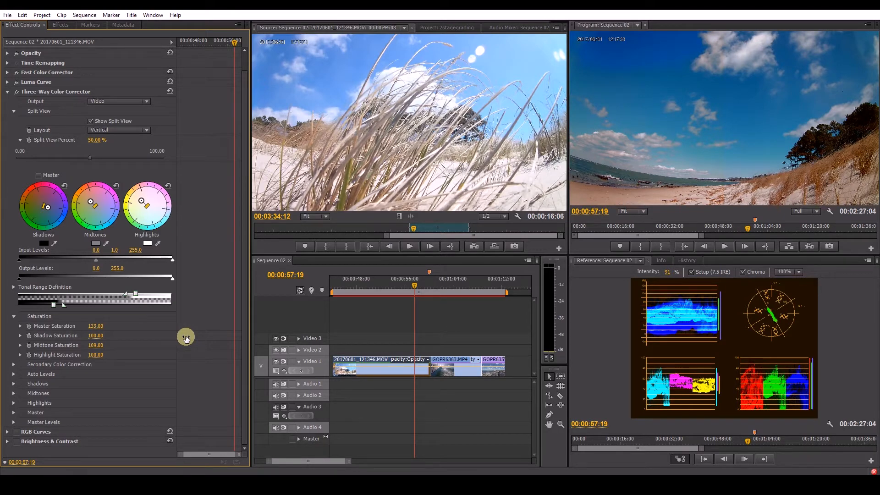
left_click_drag(186, 337, 178, 339)
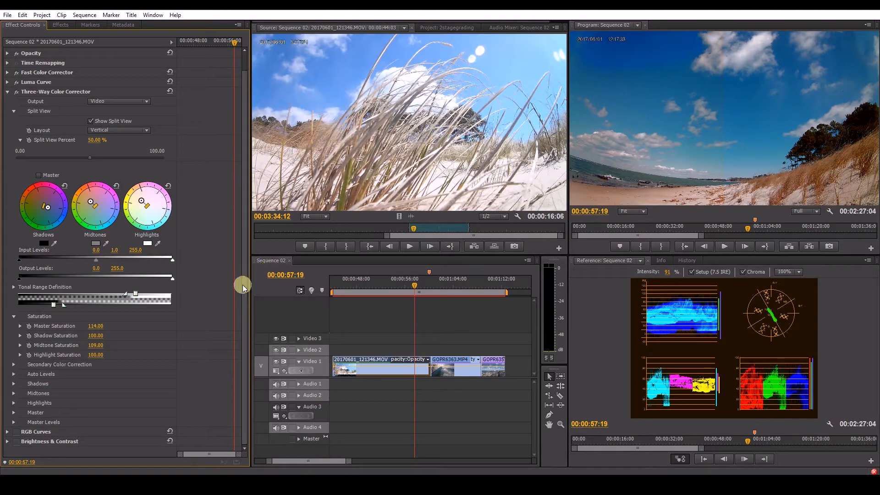
scroll(243, 282, "up", 2)
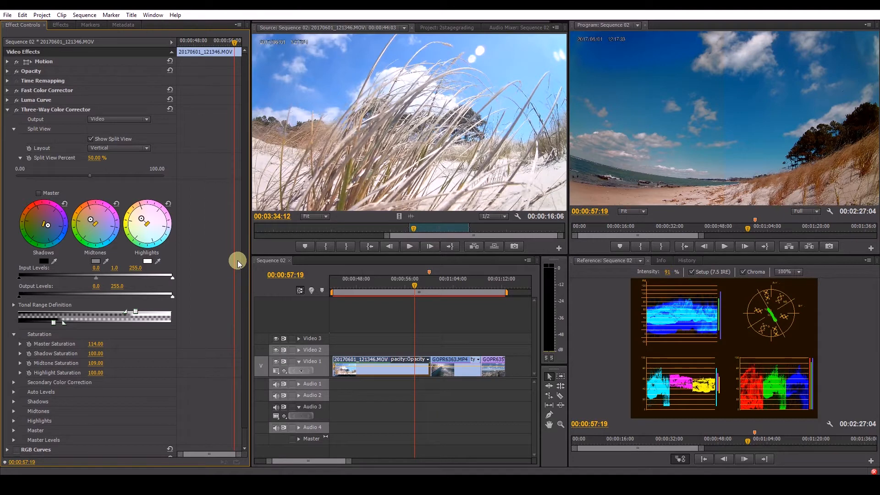
left_click(7, 110)
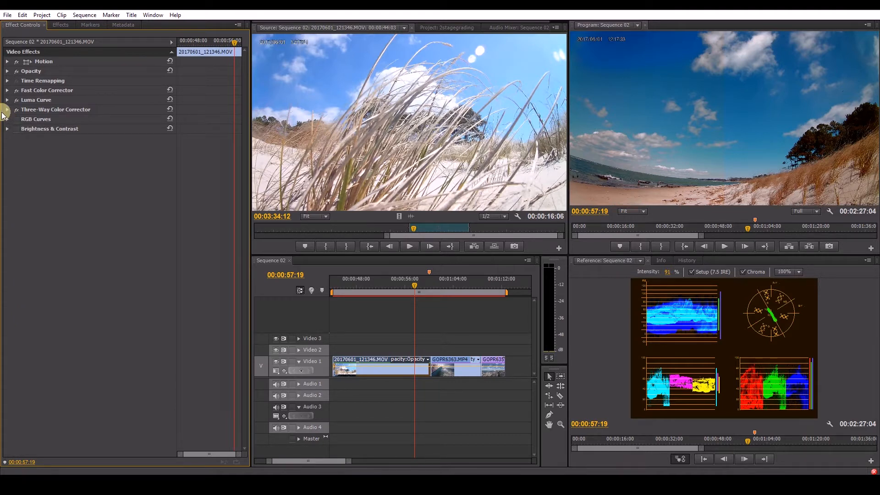
Step: Enable RGB Curves and shift the upper end points of the red and blue curves slightly inward to lift both channels
left_click(17, 119)
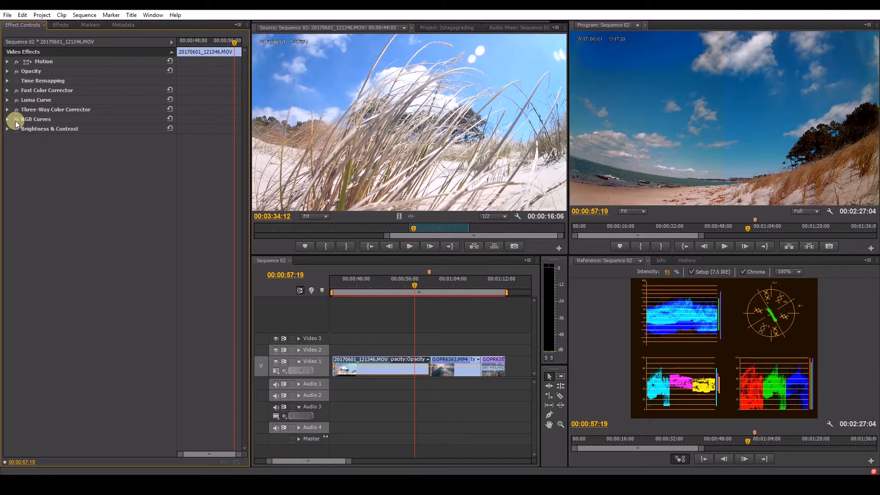
left_click(7, 120)
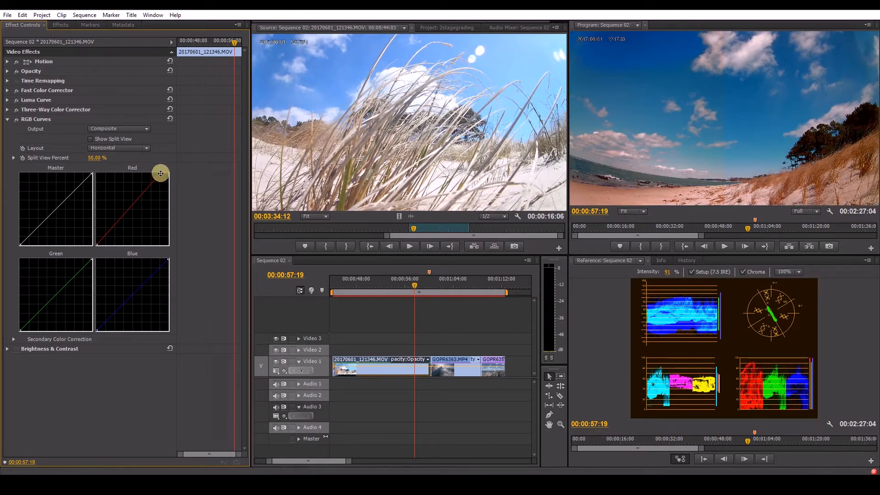
left_click_drag(160, 174, 177, 177)
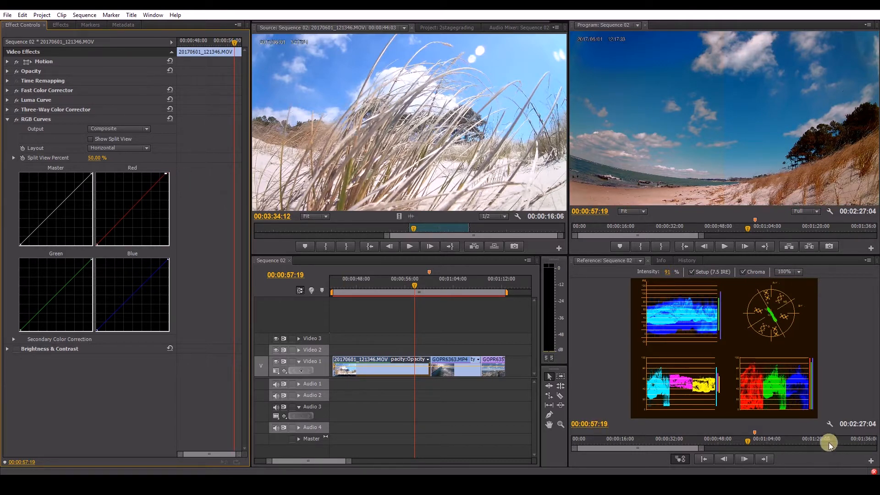
left_click_drag(167, 259, 159, 254)
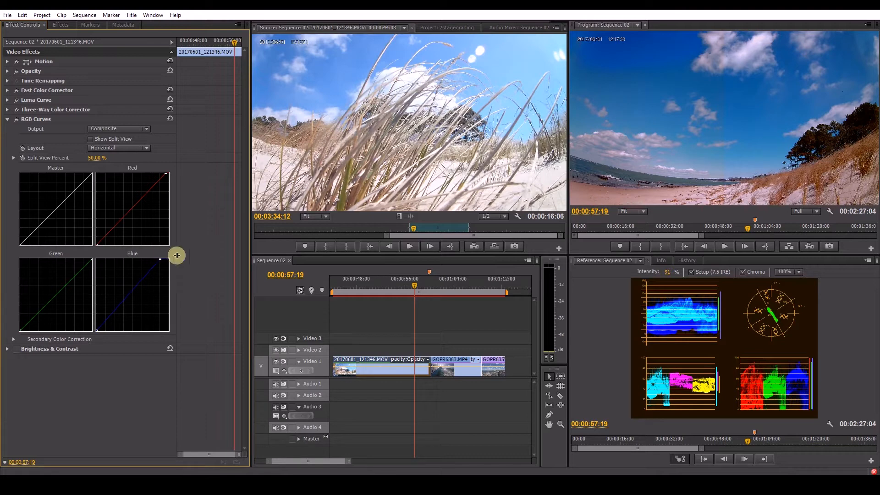
left_click(7, 119)
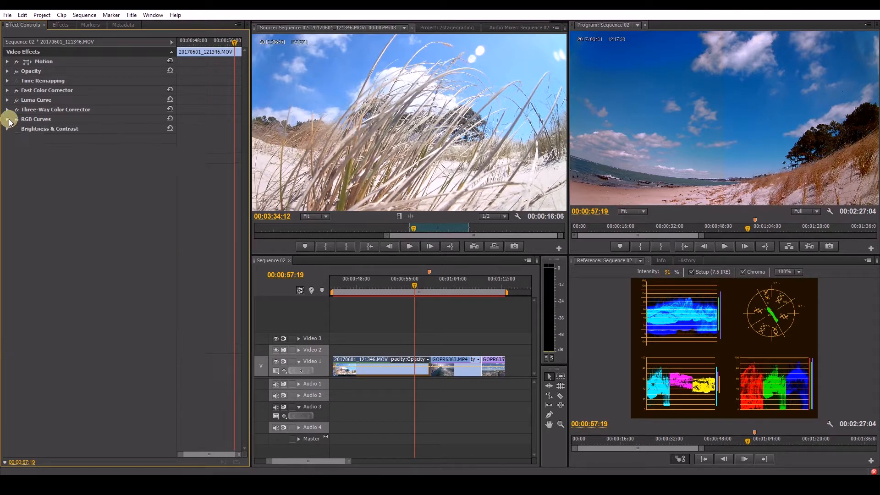
Step: Enable the Brightness & Contrast effect and turn off the Three-Way Color Corrector's split view
left_click(8, 129)
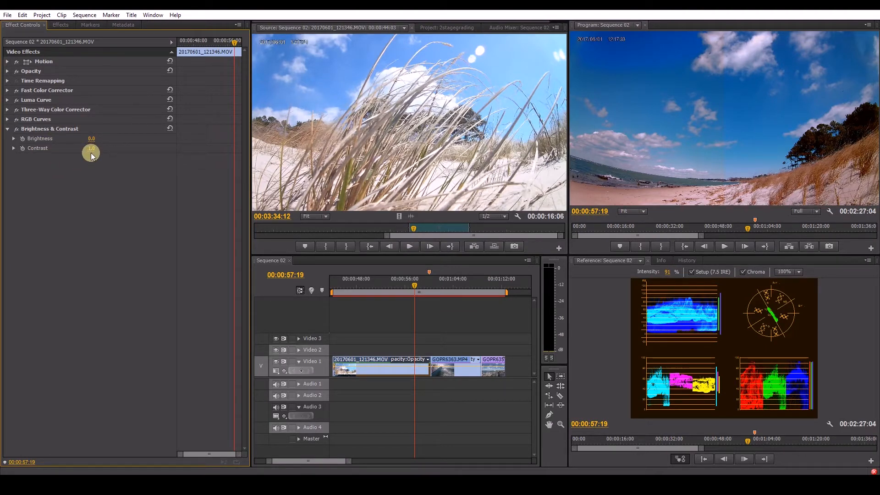
left_click(7, 130)
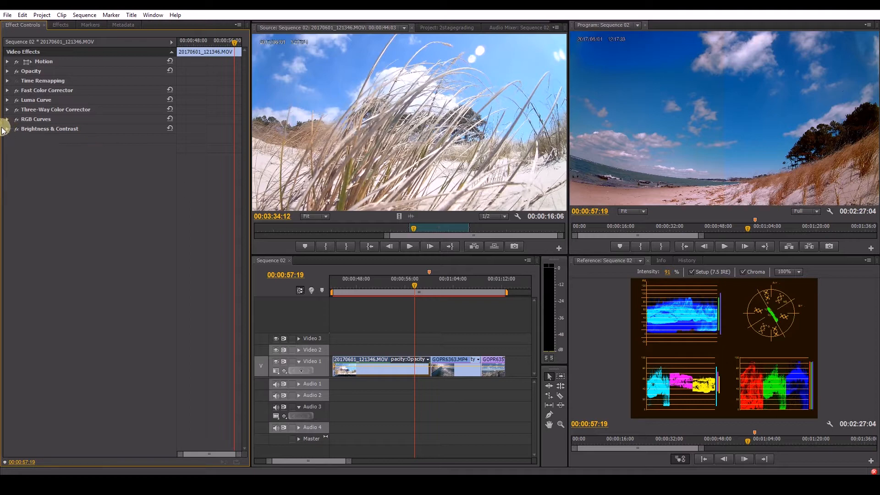
left_click(7, 110)
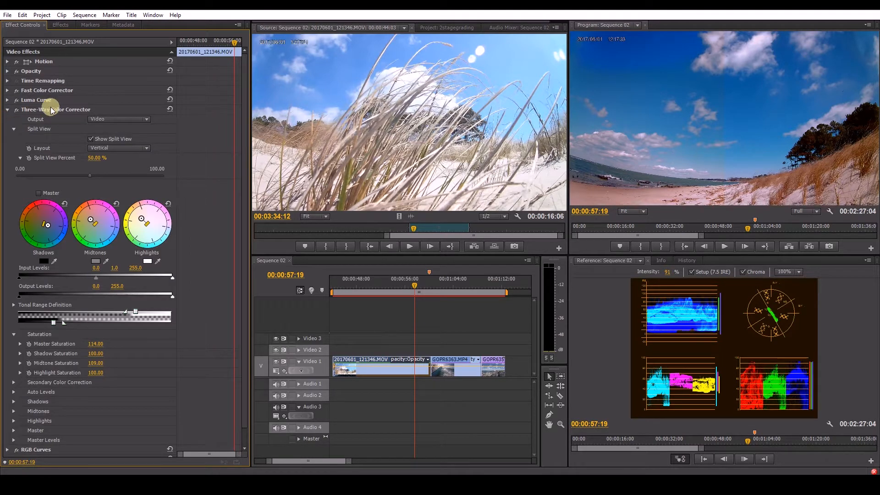
left_click(90, 139)
left_click(8, 110)
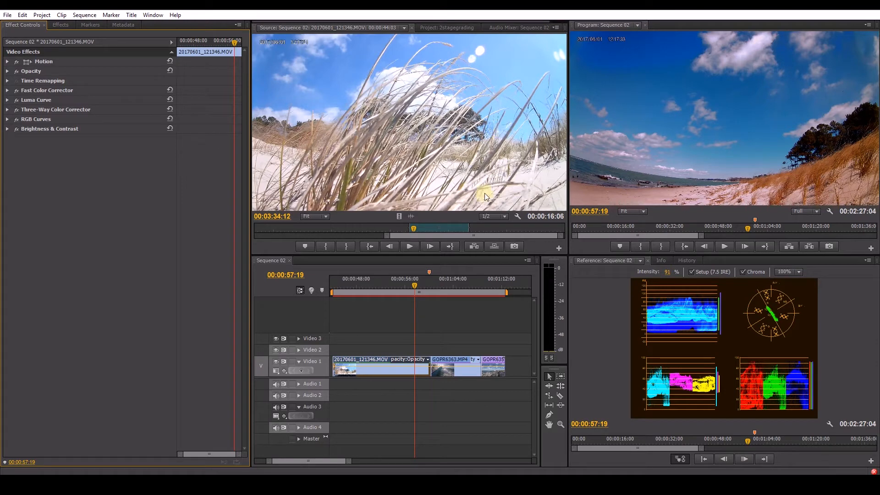
Step: Play back the graded beach clip and scrub the sequence onward into the boat clip GOPR6363.MP4
left_click(724, 247)
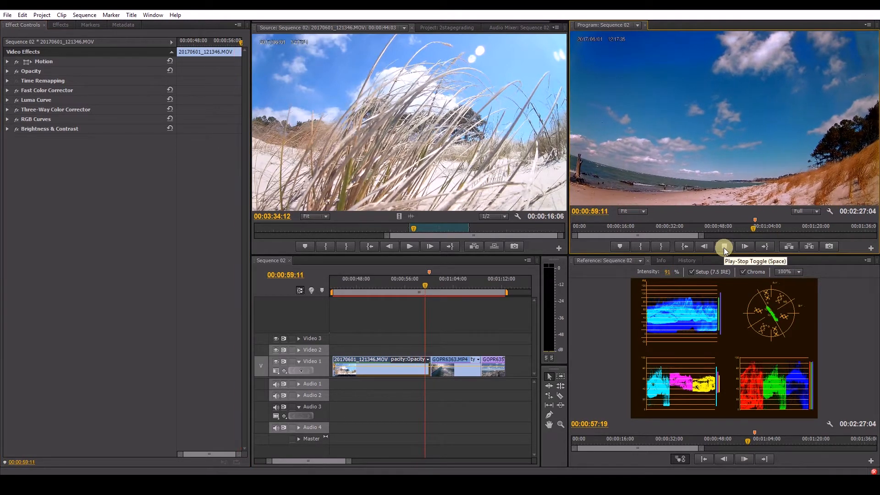
left_click(724, 248)
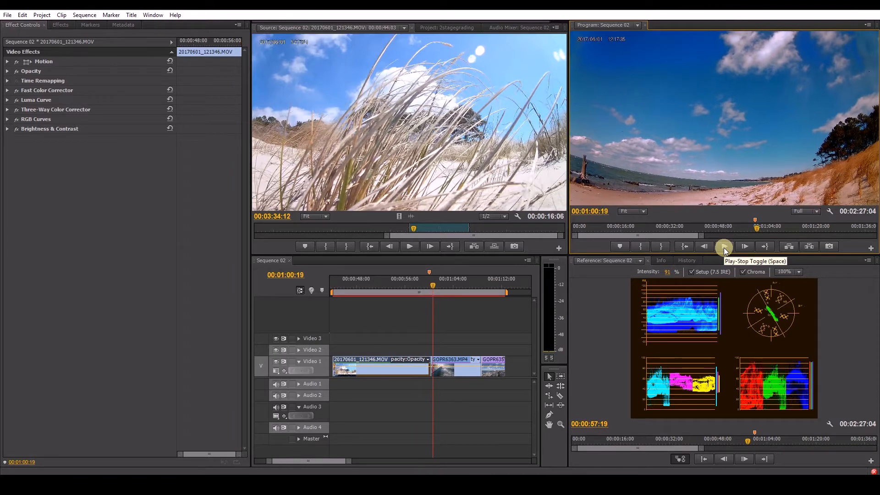
left_click(413, 282)
left_click_drag(408, 285, 446, 287)
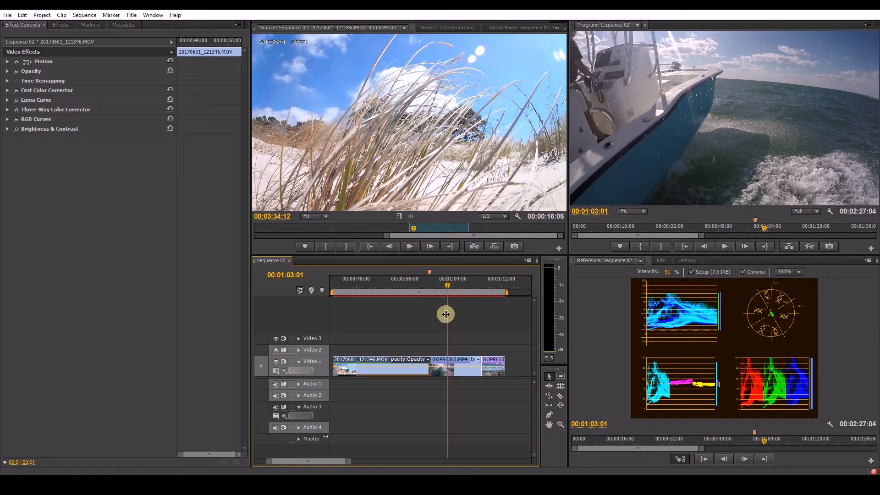
Step: Select the clip GOPR6363.MP4, move the playhead to 00:01:01:04 and enable the clip's Fast Color Corrector
left_click(445, 369)
left_click_drag(444, 370, 444, 369)
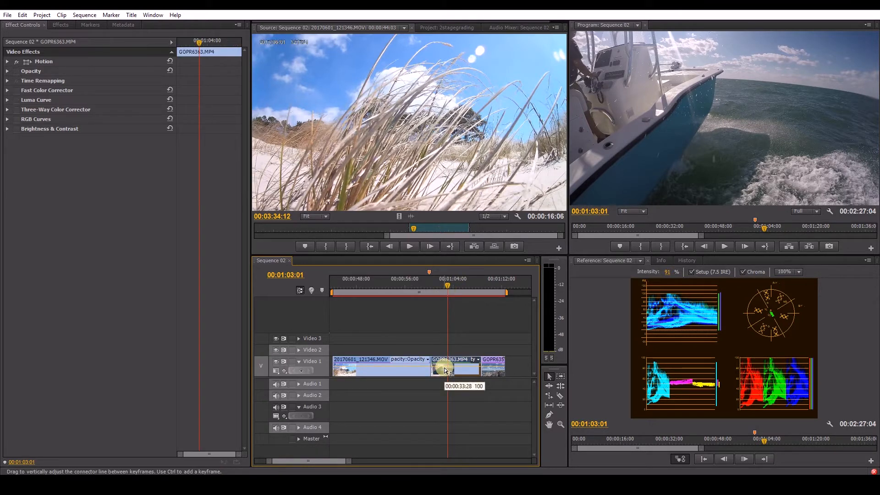
left_click(403, 283)
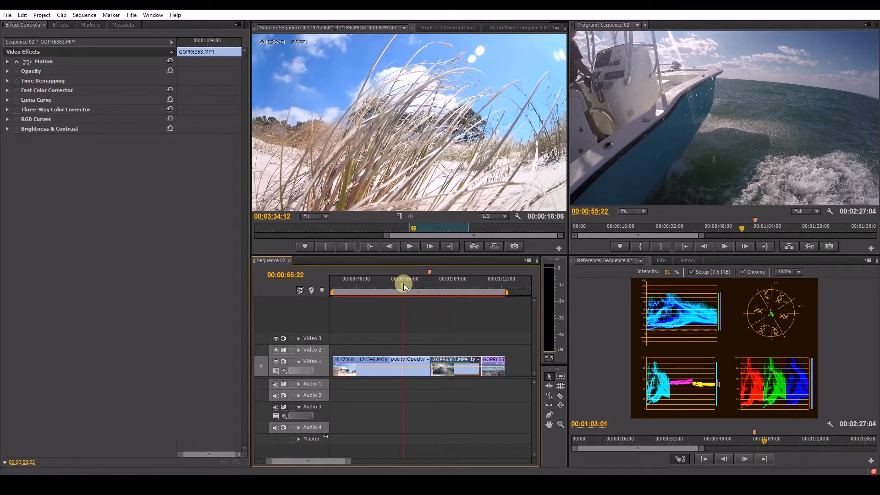
left_click_drag(404, 283, 436, 285)
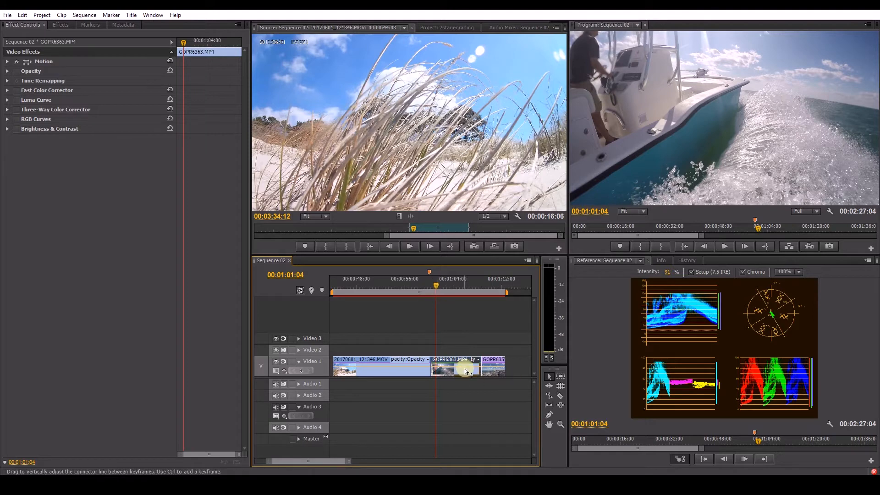
left_click(17, 93)
Step: Load GOPR6363.MP4 into the Source monitor for comparison and move the sequence playhead to 00:01:01:02
left_click(450, 364)
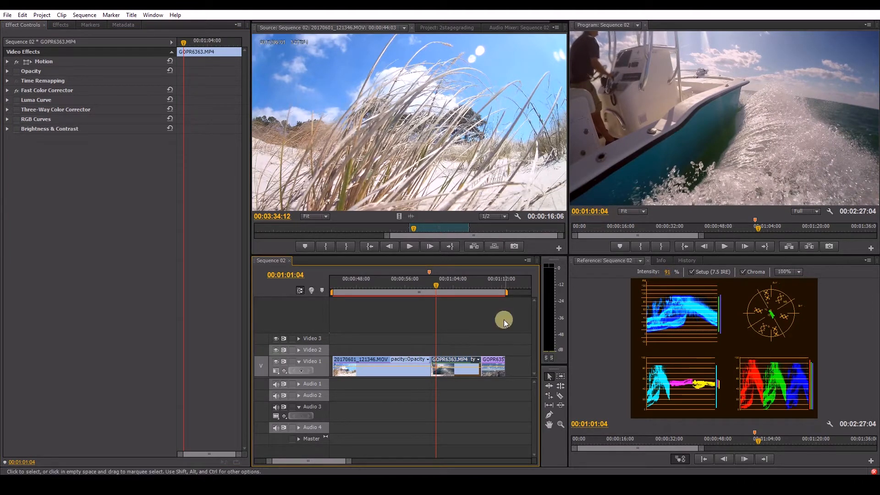
double_click(449, 364)
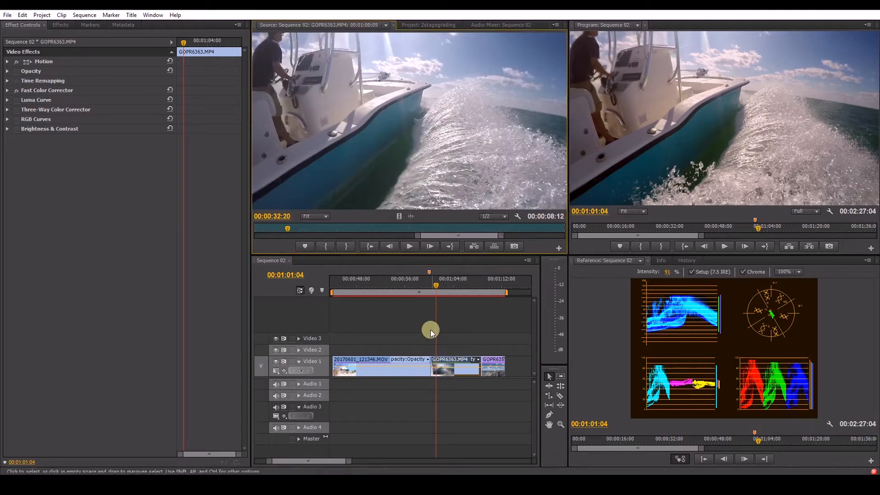
left_click_drag(434, 287, 433, 287)
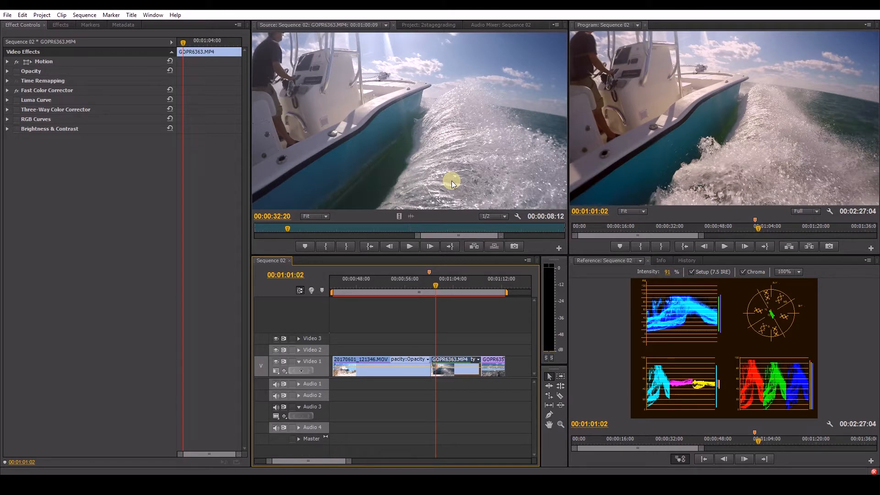
Step: Expand the boat clip's Fast Color Corrector and show its split view to compare the correction
left_click(7, 91)
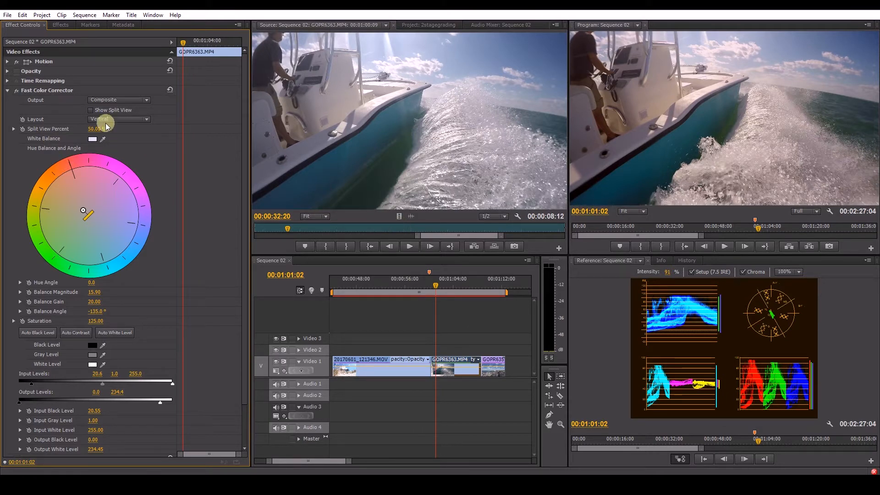
left_click(91, 110)
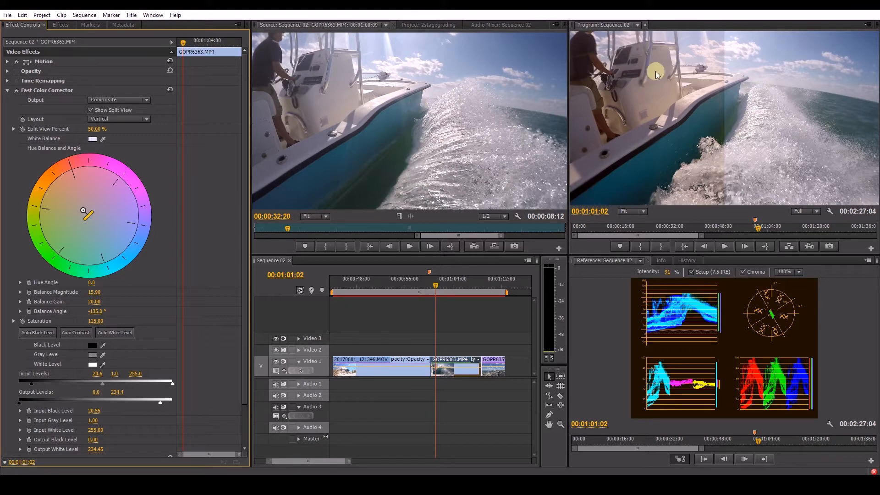
left_click(731, 135)
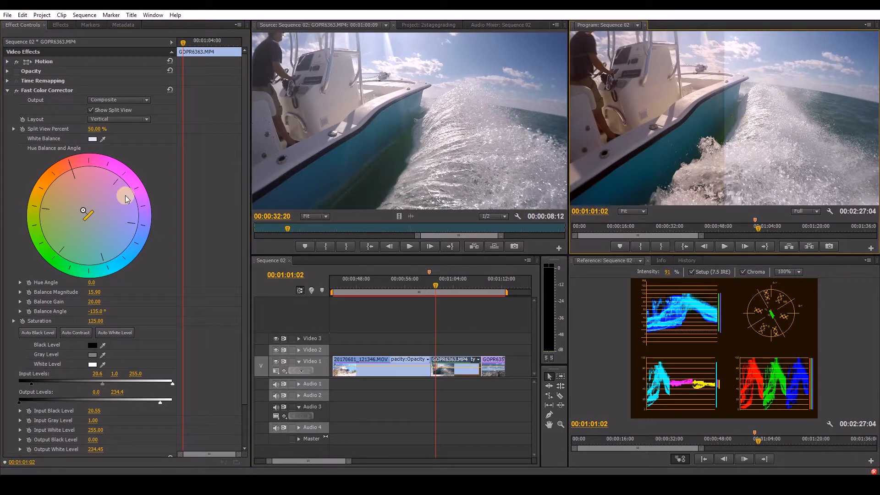
left_click(243, 183)
Step: Set the Fast Color Corrector's input black level to 22.07 and output white level to 235.97
scroll(244, 185, "down", 2)
scroll(244, 200, "down", 4)
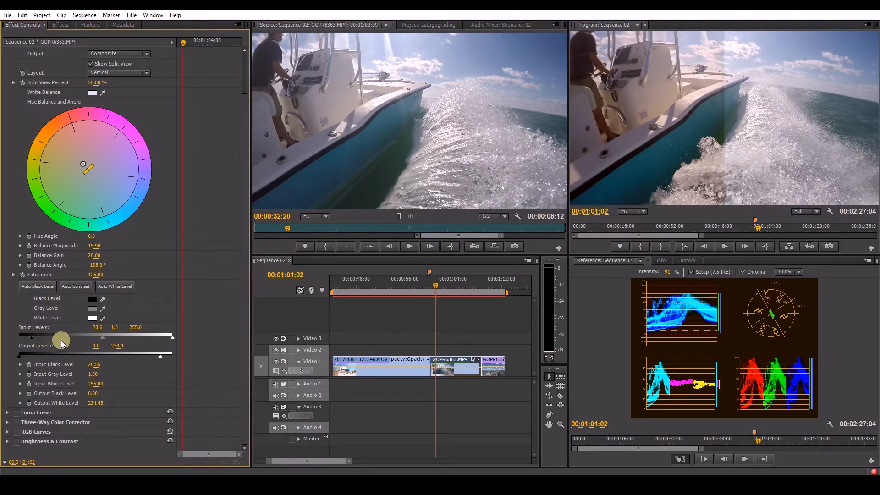
mouse_move(32, 337)
left_mouse_down()
mouse_move(48, 337)
mouse_move(32, 335)
left_mouse_up()
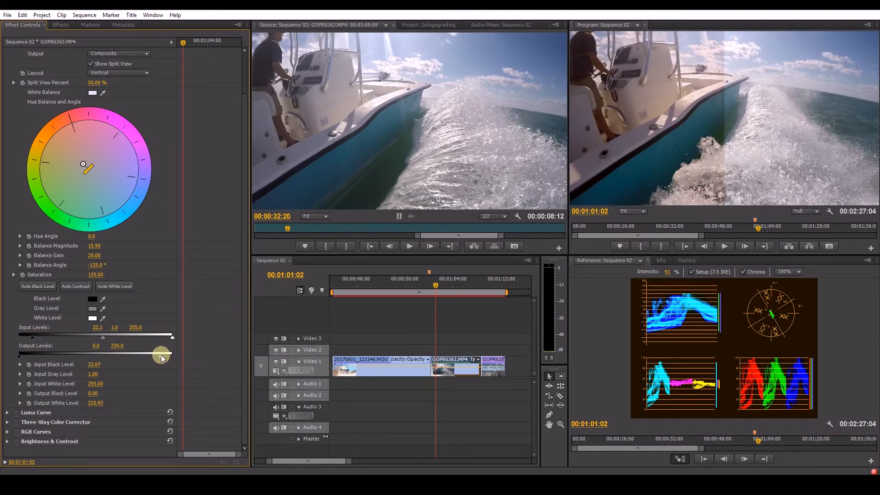
mouse_move(161, 358)
left_mouse_down()
mouse_move(175, 357)
mouse_move(162, 358)
left_mouse_up()
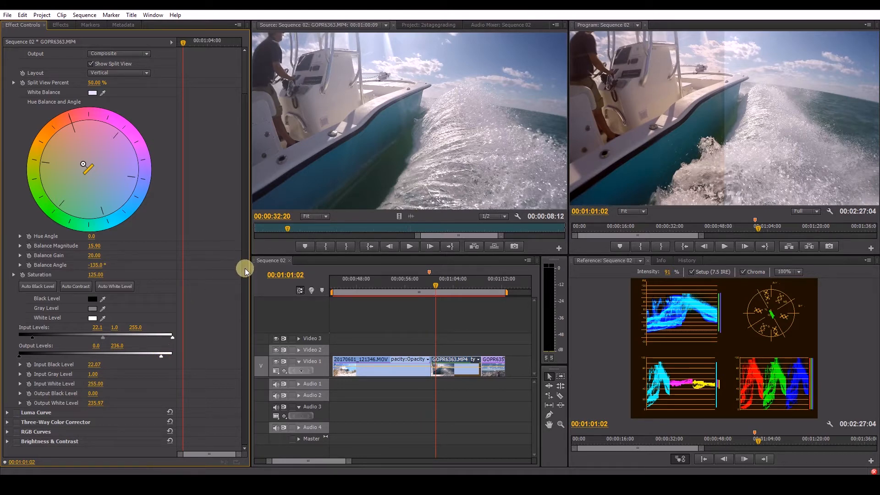
Step: Turn off the Fast Color Corrector's split view, and enable the boat clip's Luma Curve with its settings shown
left_click_drag(245, 268, 241, 203)
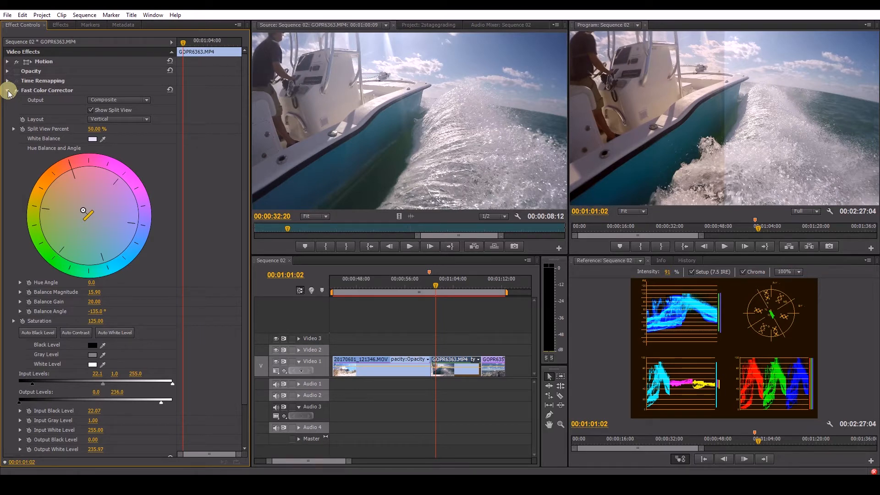
left_click(90, 110)
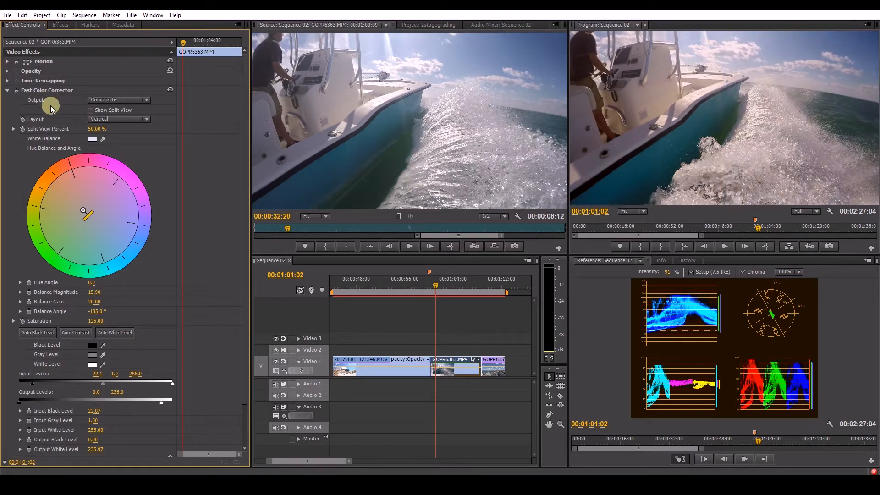
left_click(8, 91)
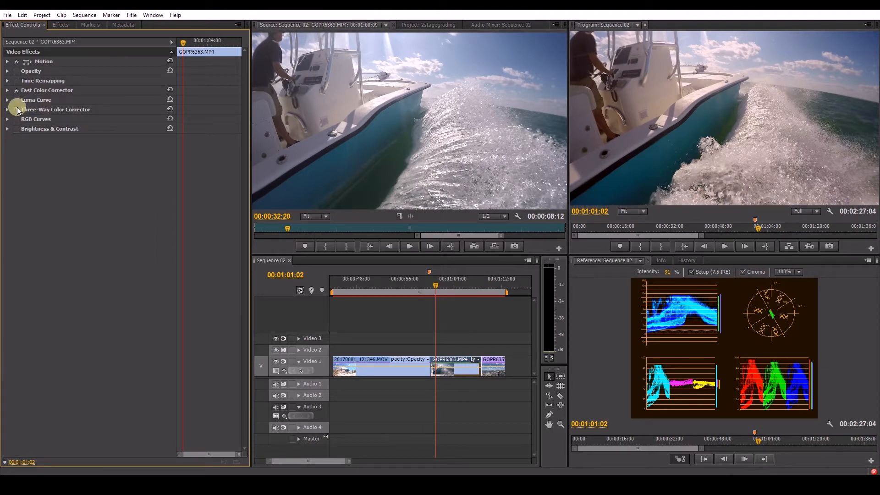
left_click(17, 100)
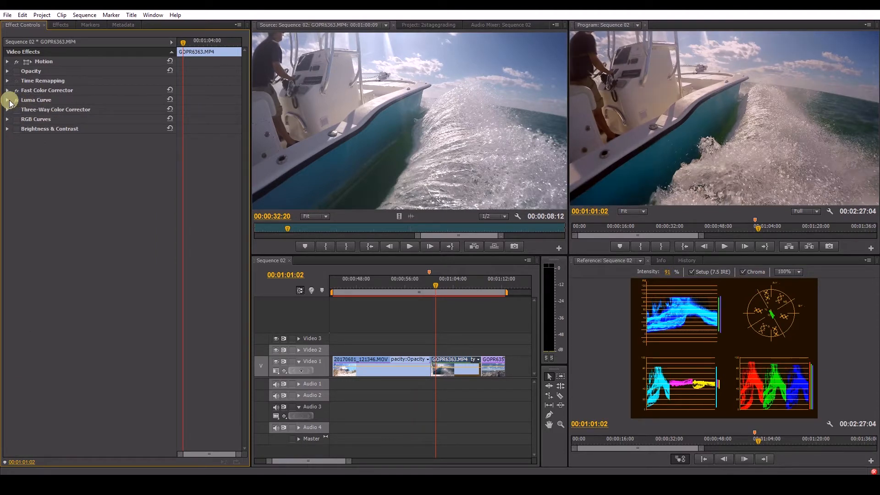
left_click(8, 100)
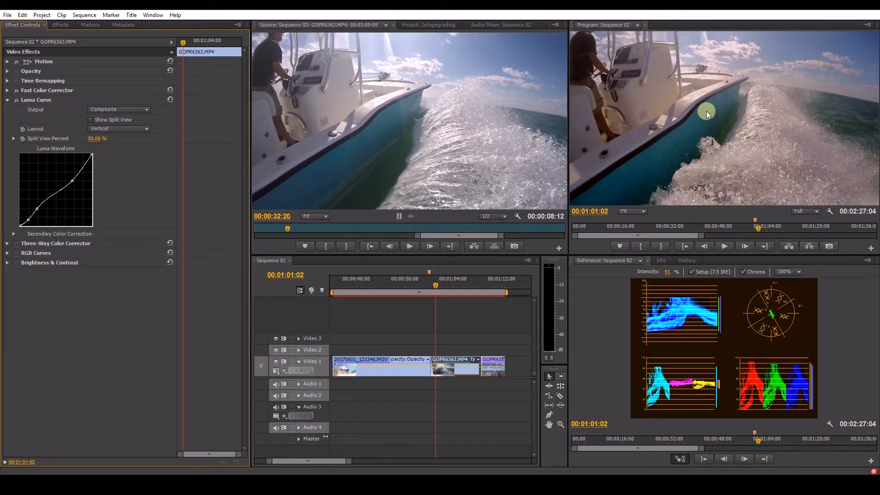
Step: Fine-tune the boat clip's Luma Curve with its split view shown, raising the highlight point slightly and nudging the lowest shadow point down
left_click(27, 219)
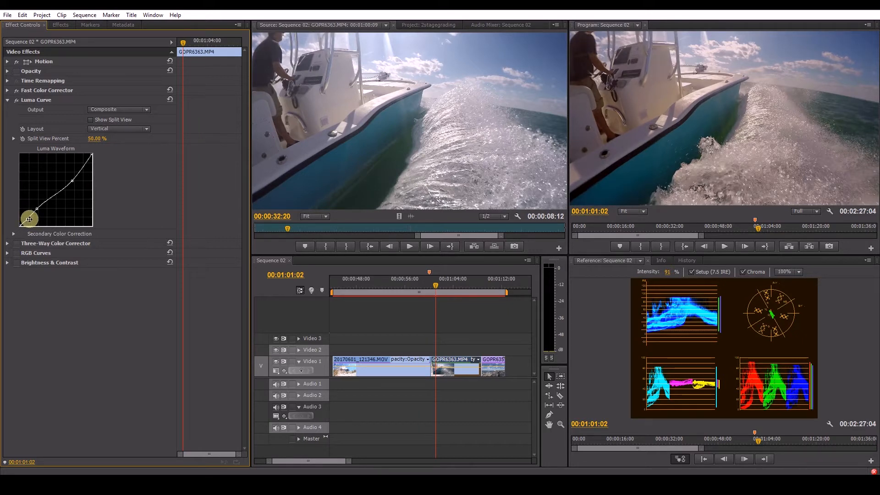
left_click(91, 119)
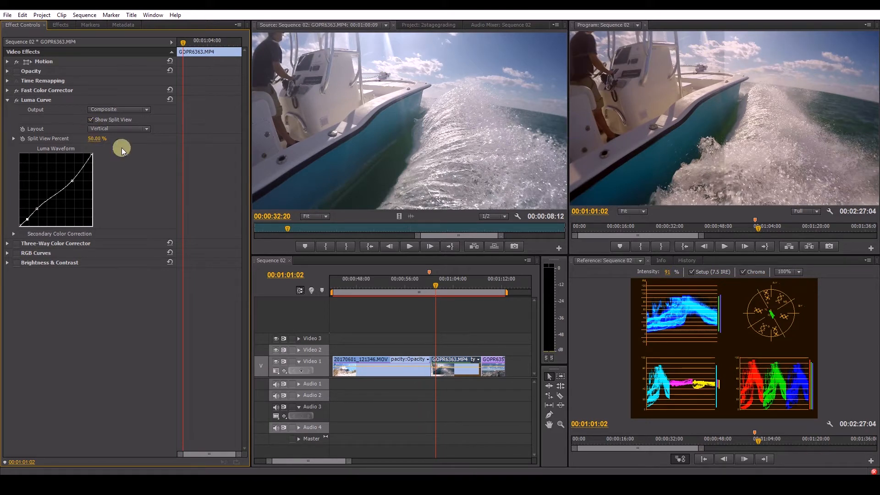
left_click_drag(70, 181, 65, 176)
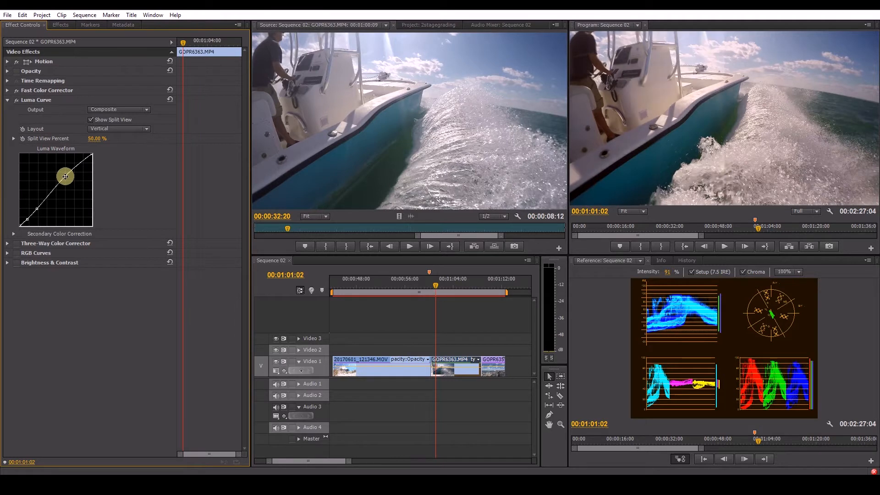
left_click_drag(65, 176, 73, 179)
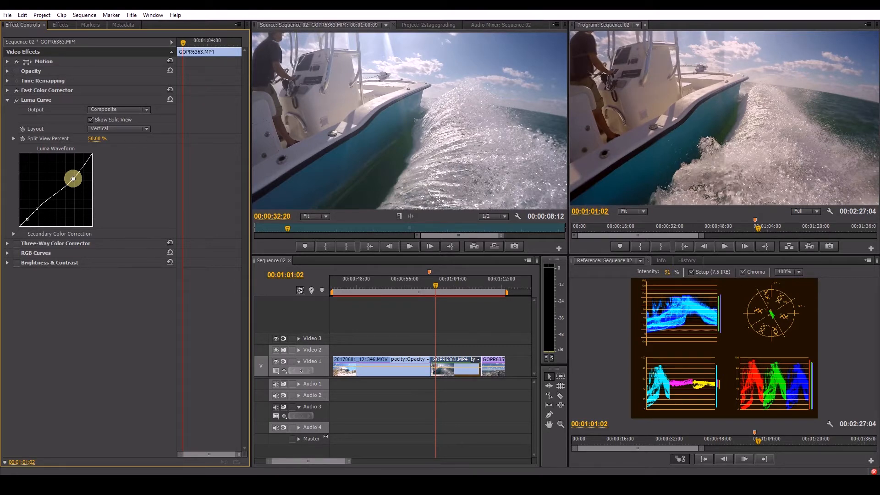
left_click_drag(27, 220, 28, 220)
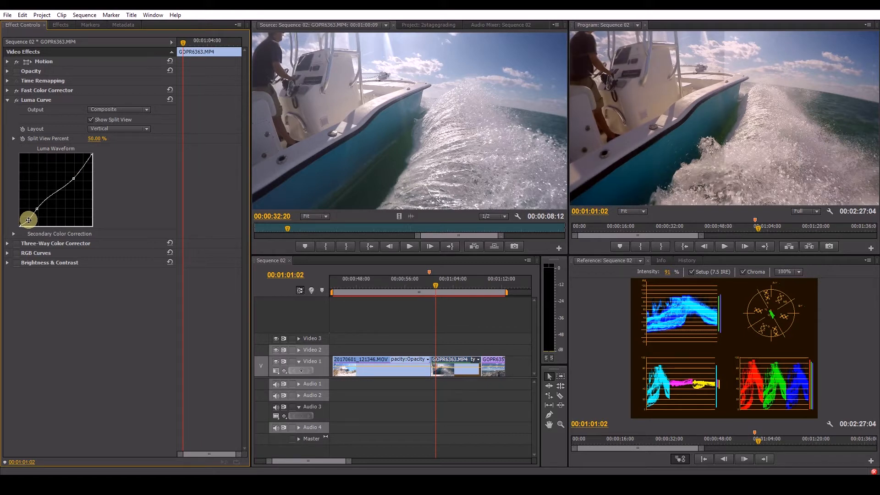
left_click(8, 100)
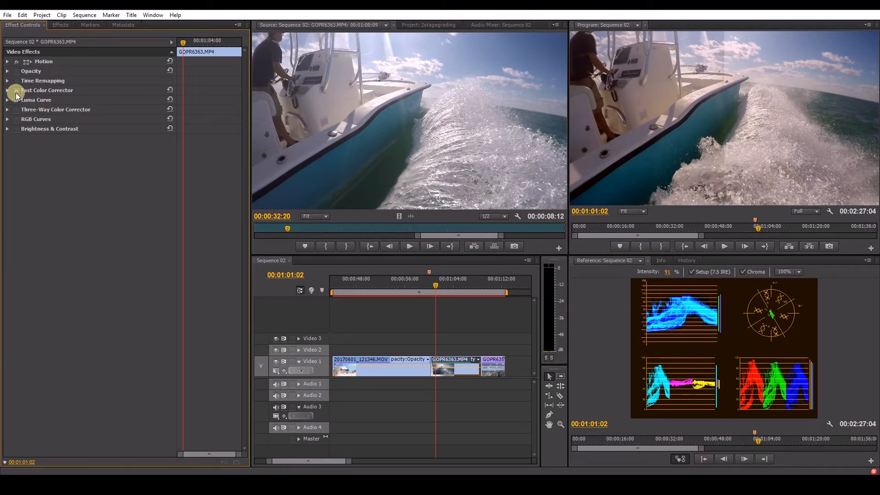
Step: Expand the boat clip's Three-Way Color Corrector and toggle it off and on to compare, leaving it enabled
left_click(11, 110)
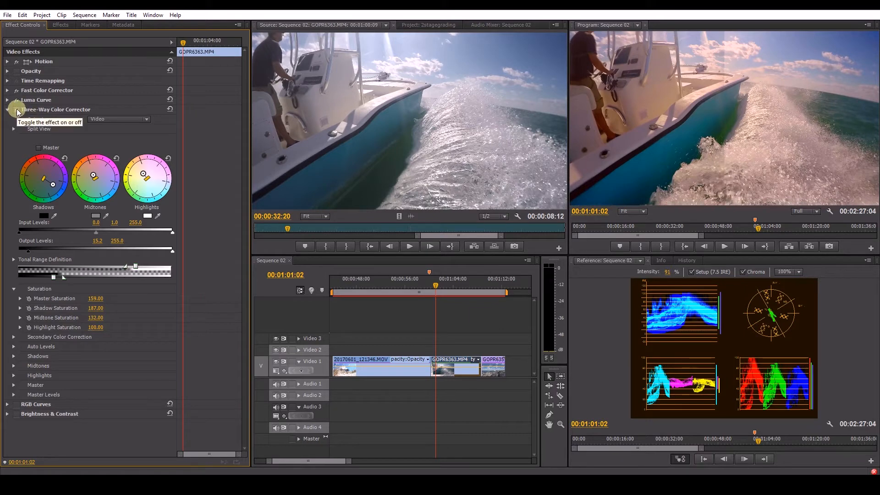
left_click(17, 111)
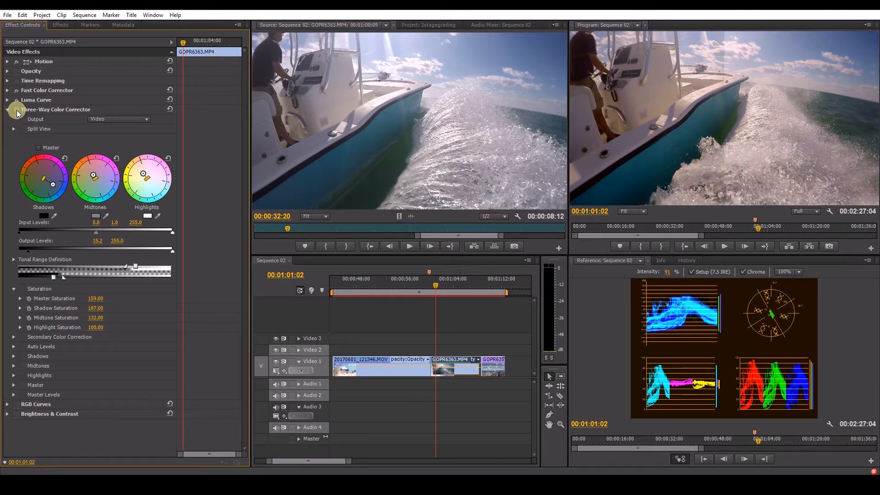
left_click(17, 111)
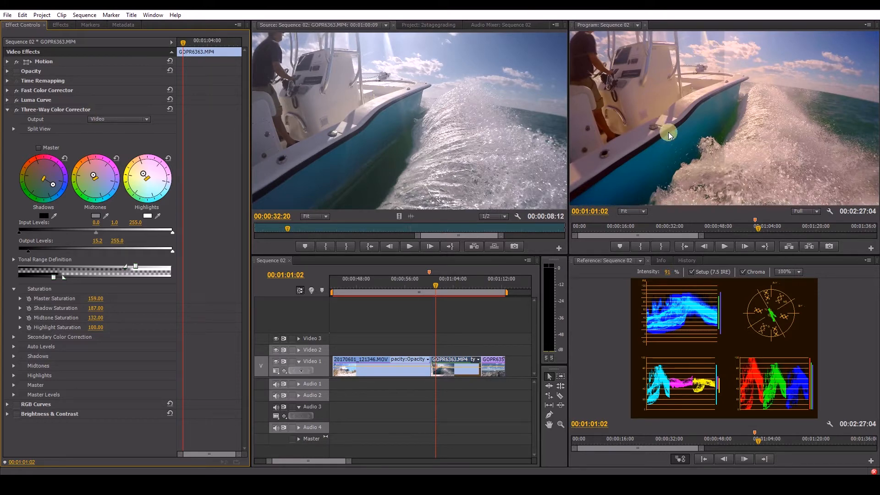
left_click(17, 114)
left_click(17, 113)
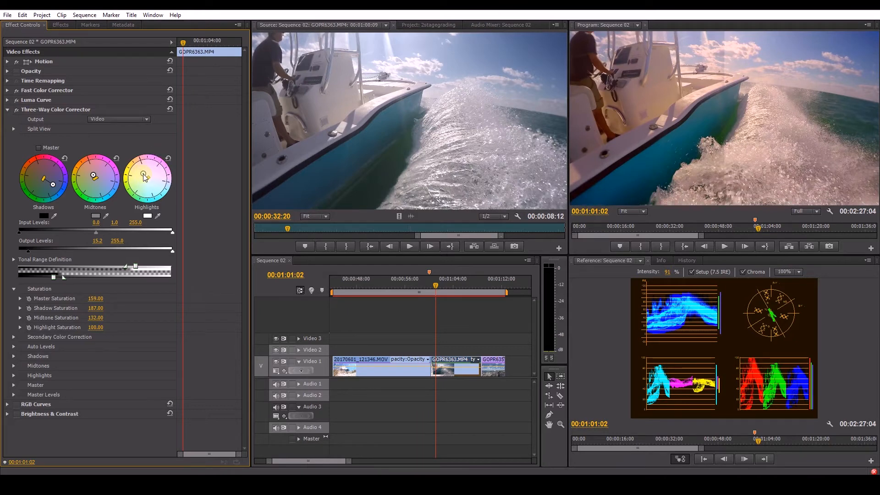
Step: Try a strong orange tint on the Three-Way Color Corrector's Highlights wheel and settle it on a slight warm offset
left_click_drag(144, 177, 137, 167)
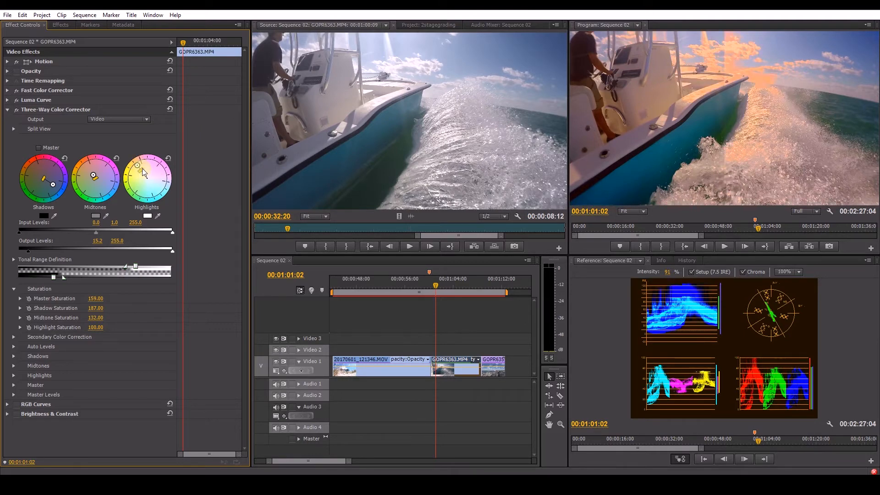
left_click_drag(143, 169, 147, 176)
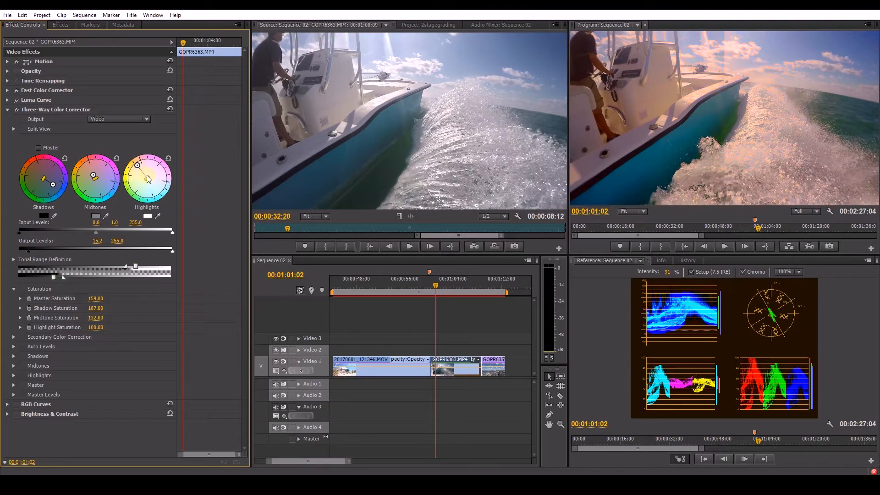
left_click_drag(137, 165, 143, 176)
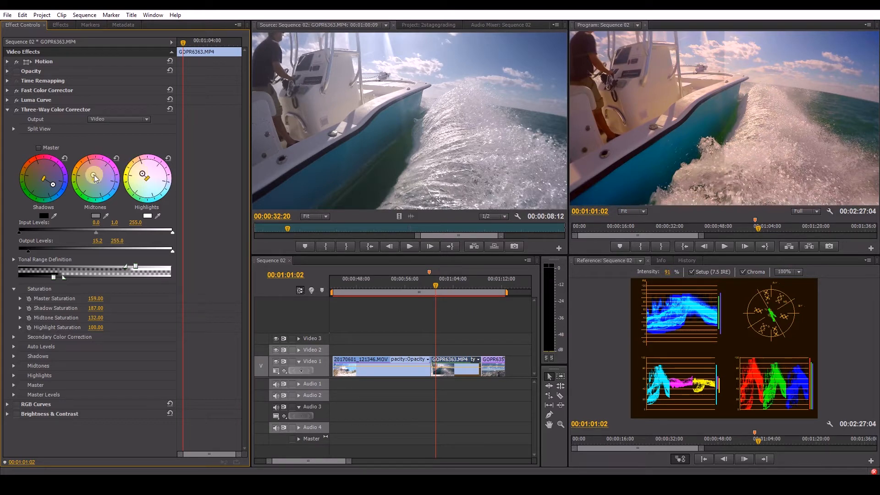
Step: Settle the Midtones wheel on a slight orange offset and the Shadows wheel on a small offset toward blue
left_click_drag(95, 178, 83, 161)
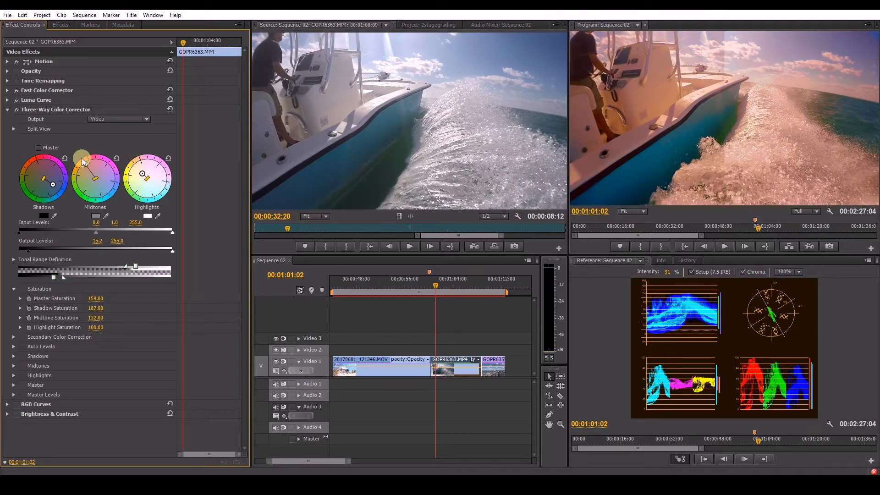
left_click_drag(83, 161, 93, 175)
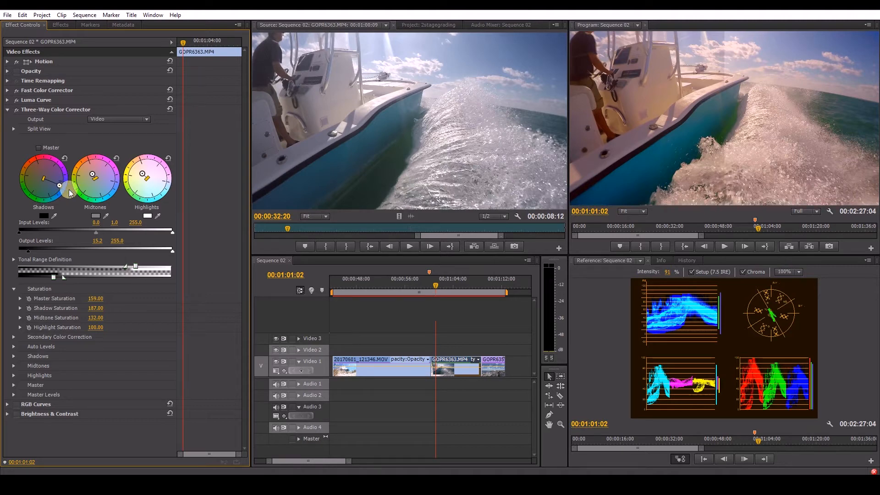
left_click_drag(45, 178, 58, 187)
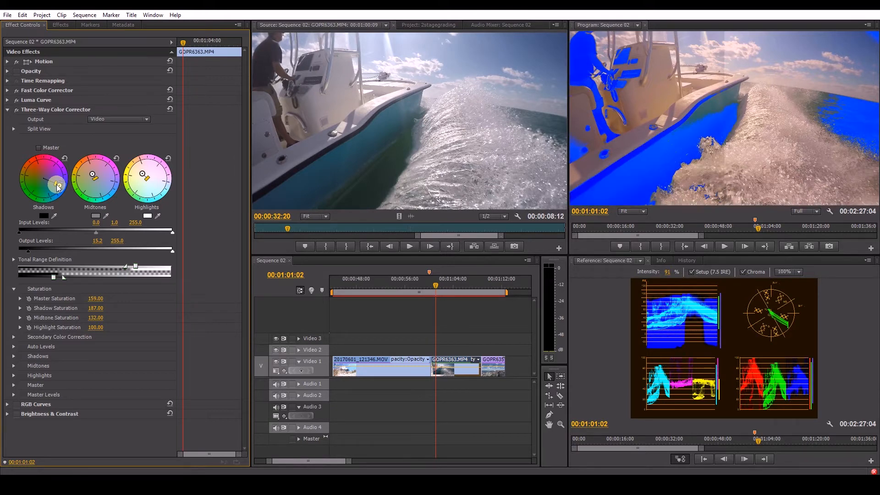
mouse_move(58, 187)
left_mouse_down()
mouse_move(45, 179)
mouse_move(58, 186)
mouse_move(49, 184)
left_mouse_up()
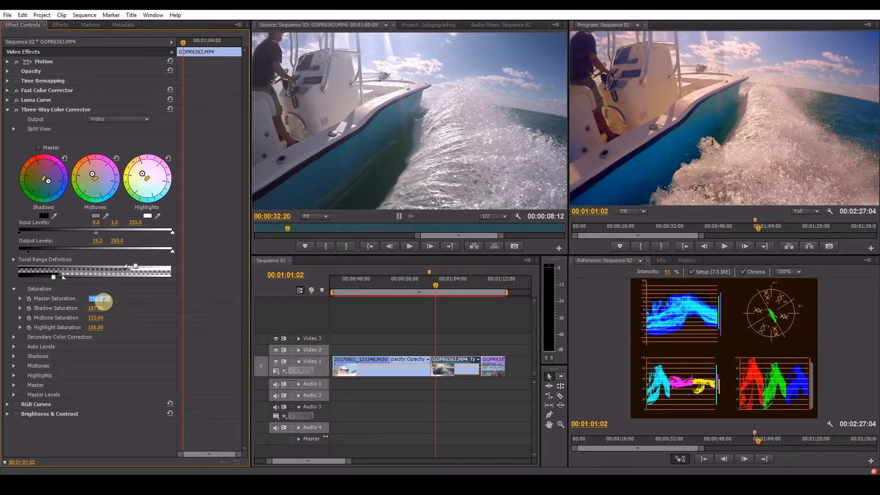
Step: Set the Three-Way Color Corrector's master saturation to 149 and midtone saturation to 152, and collapse the effect
left_click(137, 302)
left_click_drag(97, 301, 100, 299)
left_click(97, 319)
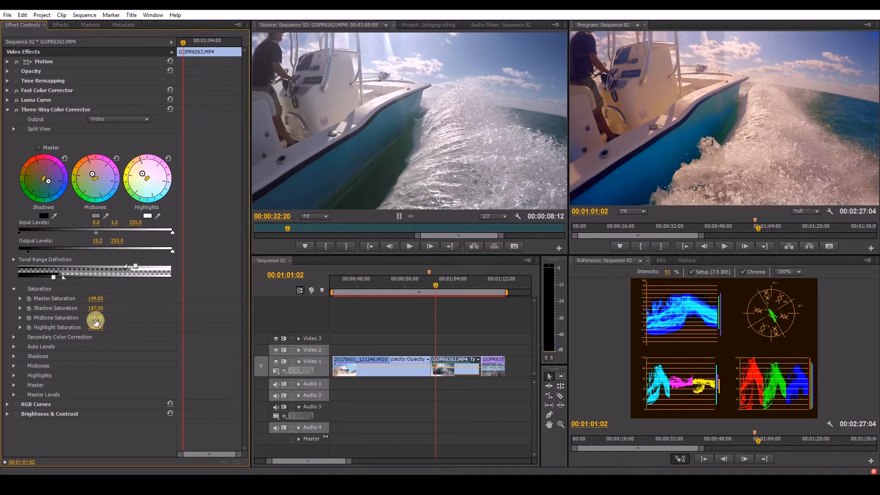
left_click_drag(97, 321, 322, 330)
left_click(8, 110)
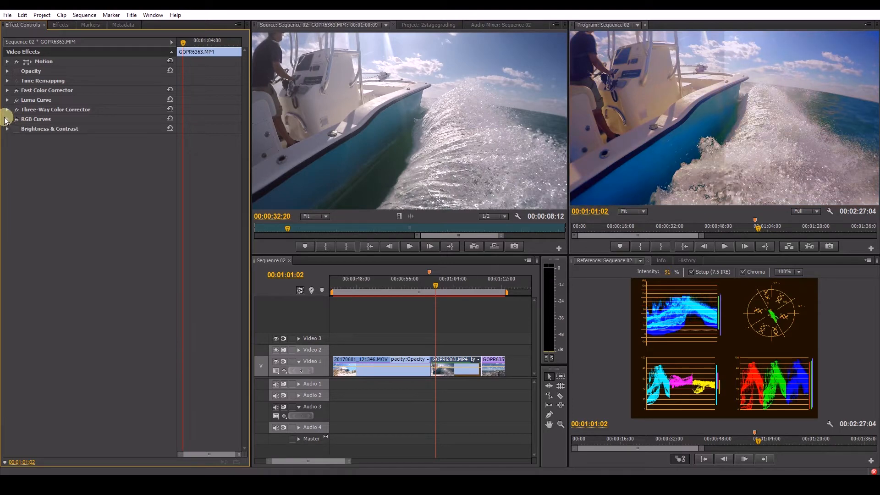
Step: Examine the boat clip's RGB Curves, toggling the effect off and on to compare, and collapse it while enabled
left_click(7, 120)
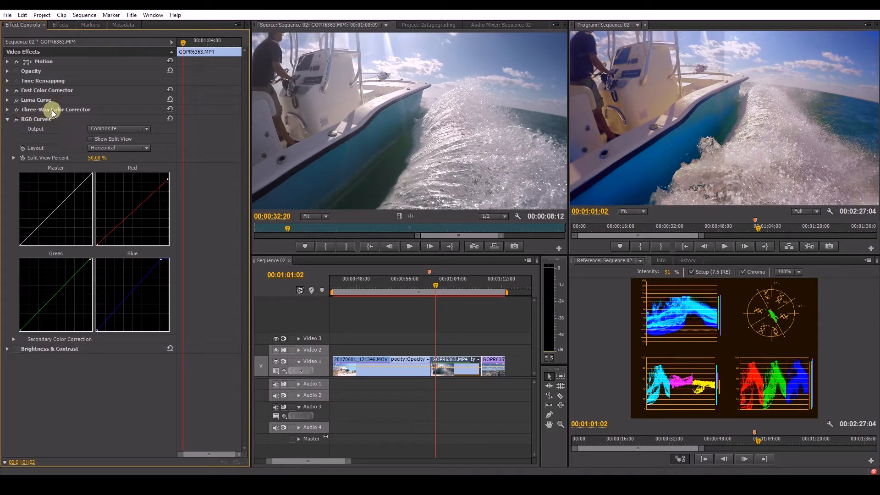
left_click(16, 120)
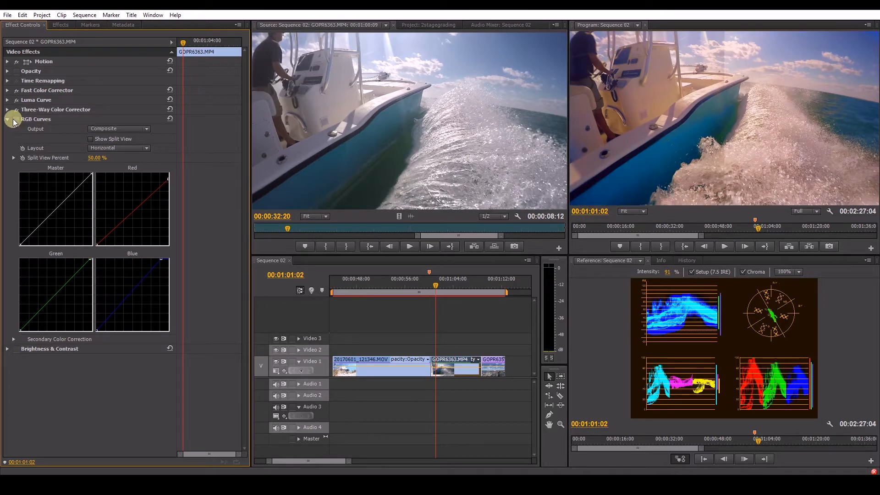
left_click(15, 119)
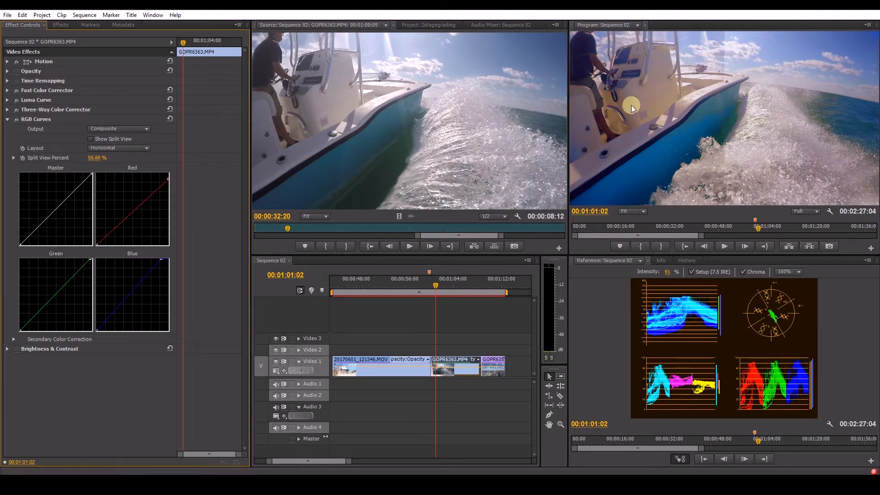
left_click(15, 119)
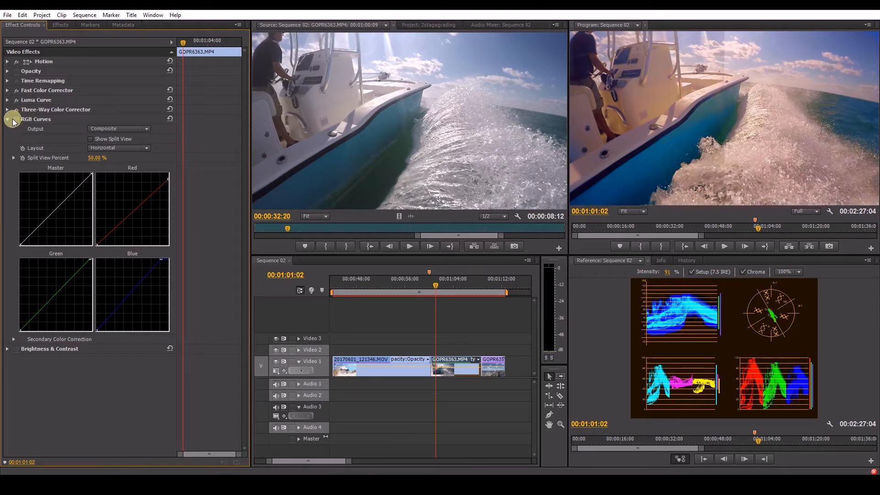
left_click(14, 120)
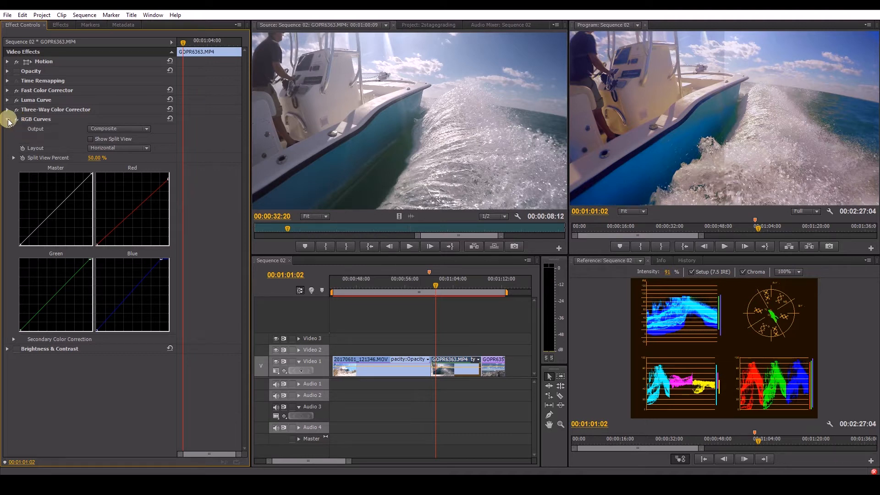
left_click(7, 119)
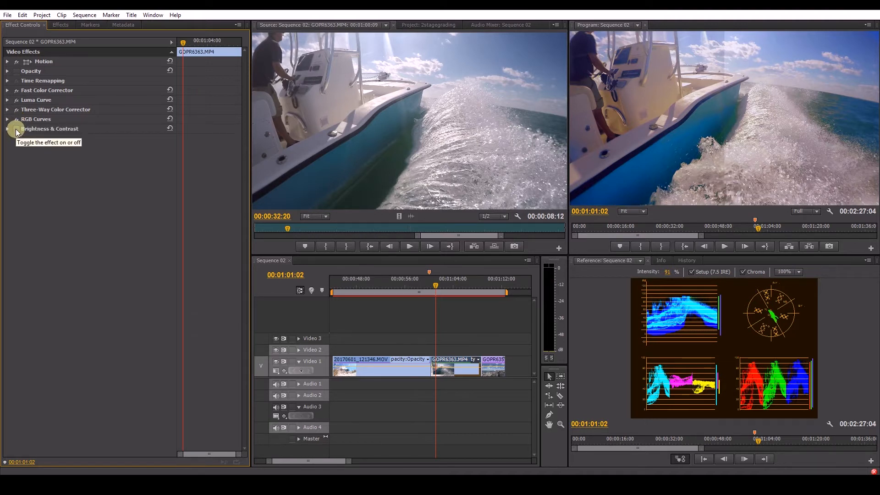
Step: Check the boat clip's Brightness & Contrast settings and move the sequence playhead to 00:01:06:27
left_click(7, 130)
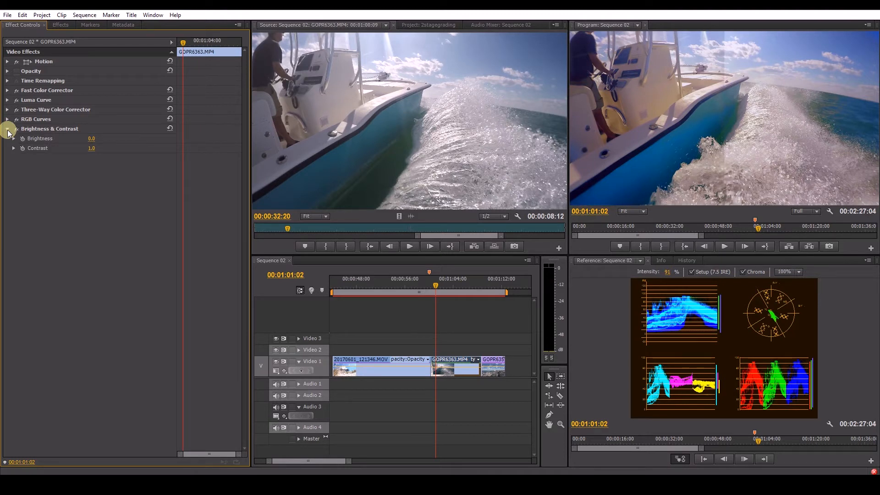
left_click(7, 130)
left_click_drag(466, 289, 471, 286)
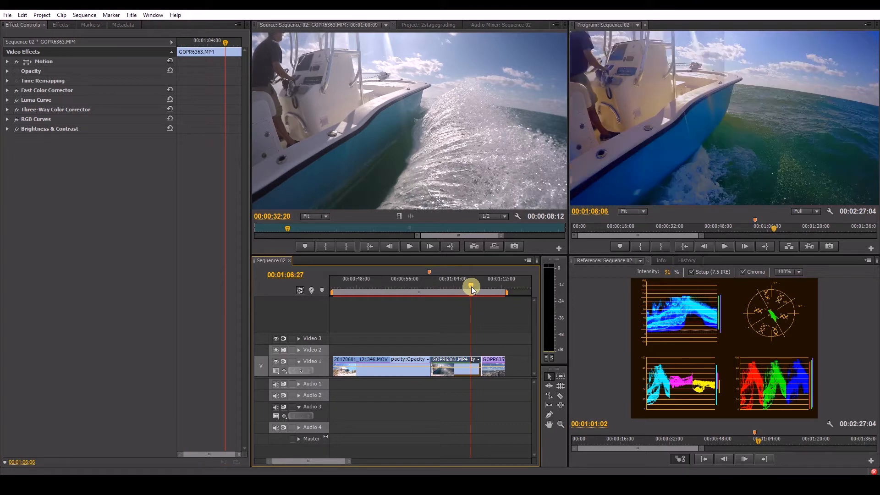
Step: Look through the boat clip's effects for the active split view and turn it off in the Luma Curve
left_click(8, 130)
left_click(7, 119)
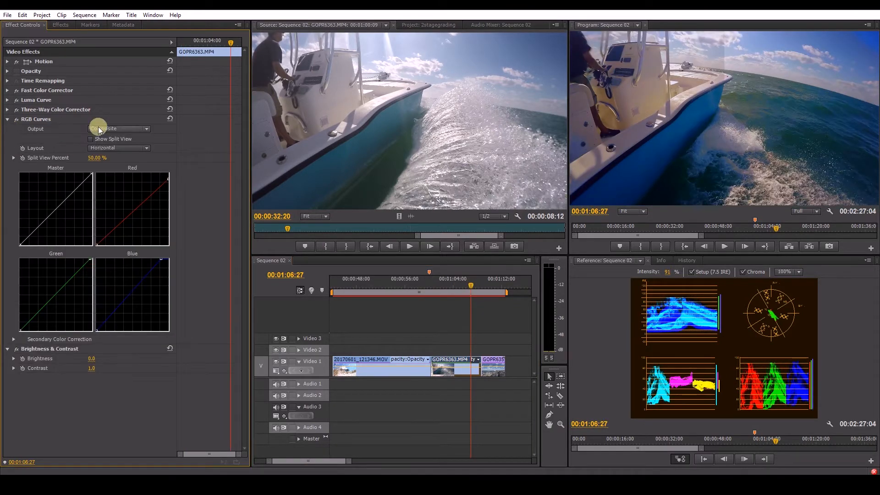
left_click(7, 119)
left_click(7, 110)
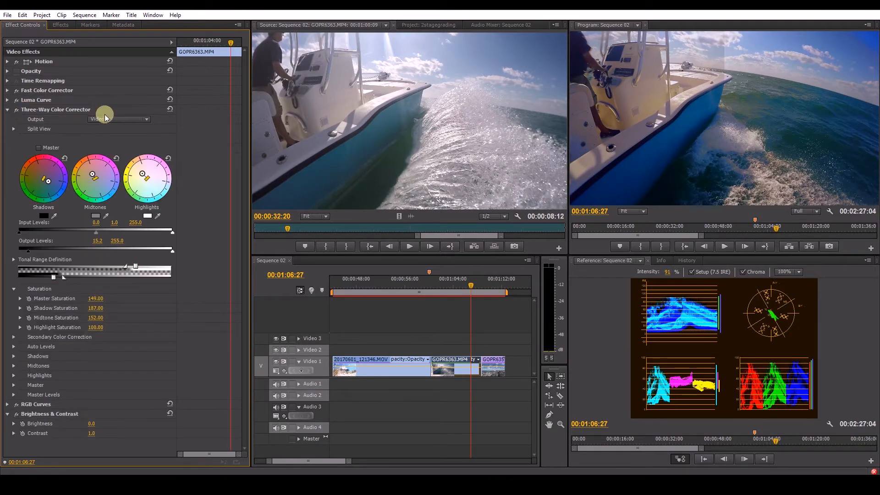
left_click(14, 130)
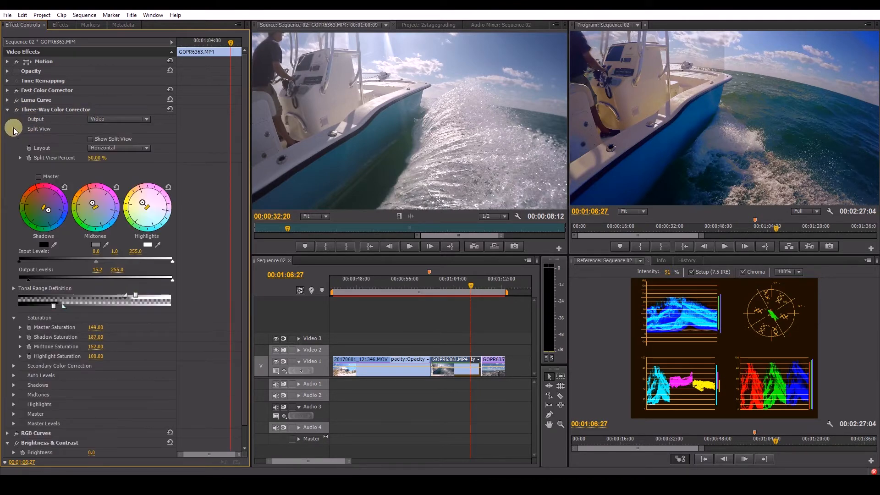
left_click(7, 99)
left_click(91, 120)
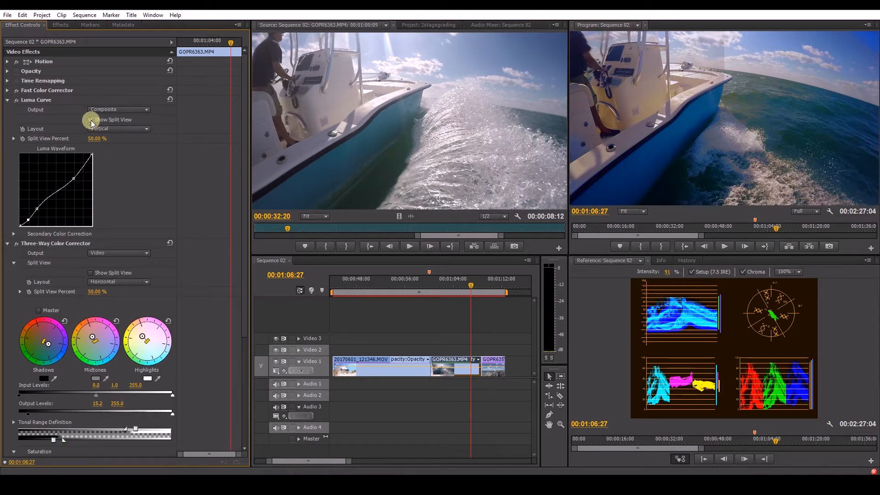
Step: Collapse all of the boat clip's open effects and move the sequence playhead to the beach clip at 00:00:55:09
left_click(8, 99)
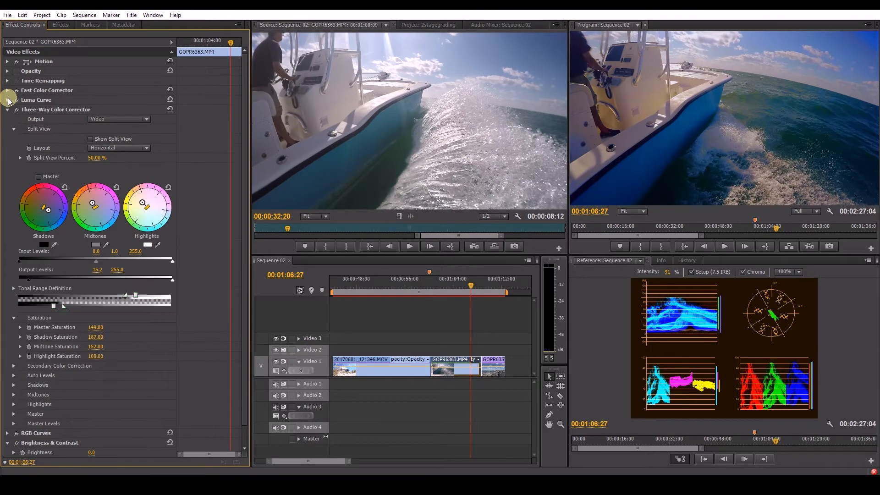
left_click(8, 110)
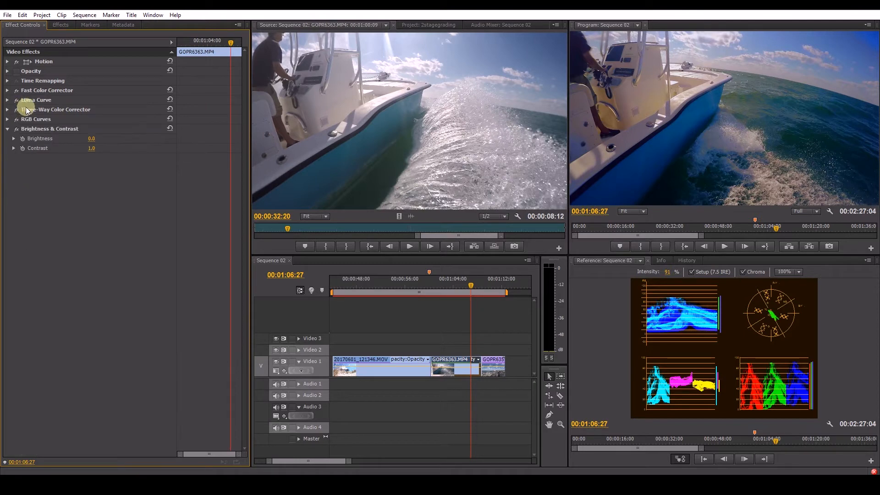
left_click(8, 129)
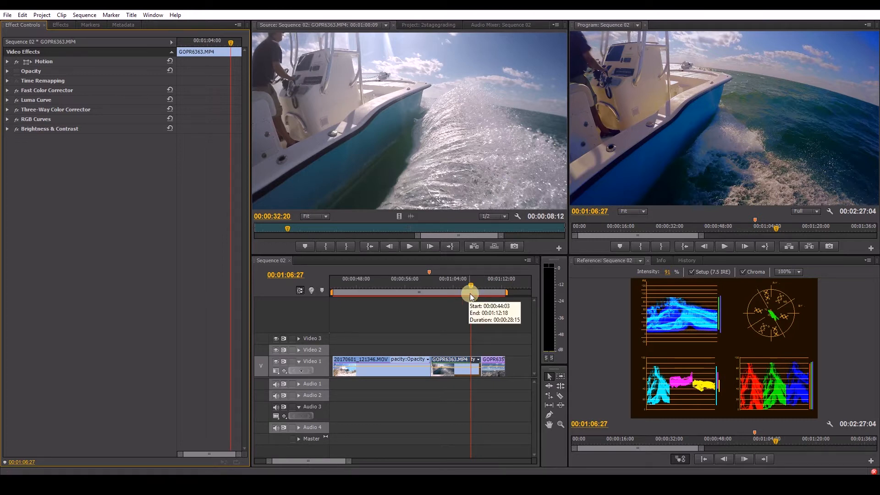
left_click(401, 287)
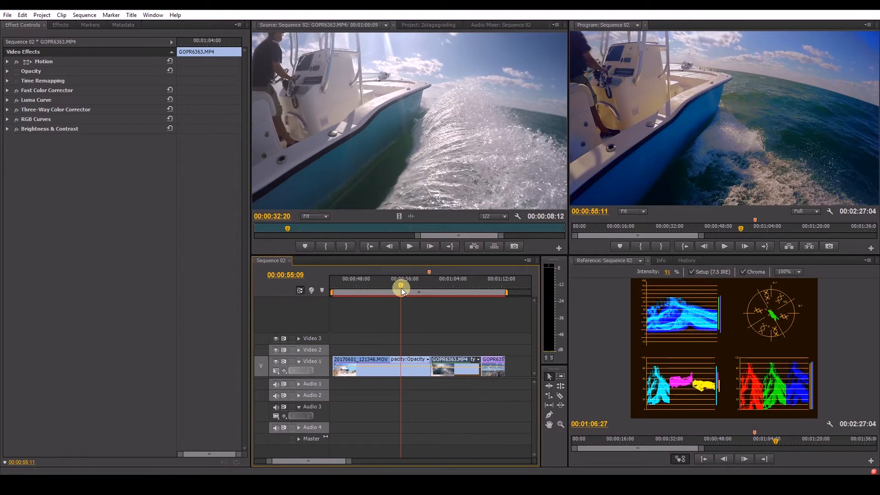
Step: Compare the graded beach and boat clips by moving the sequence playhead back and forth between them
left_click(373, 287)
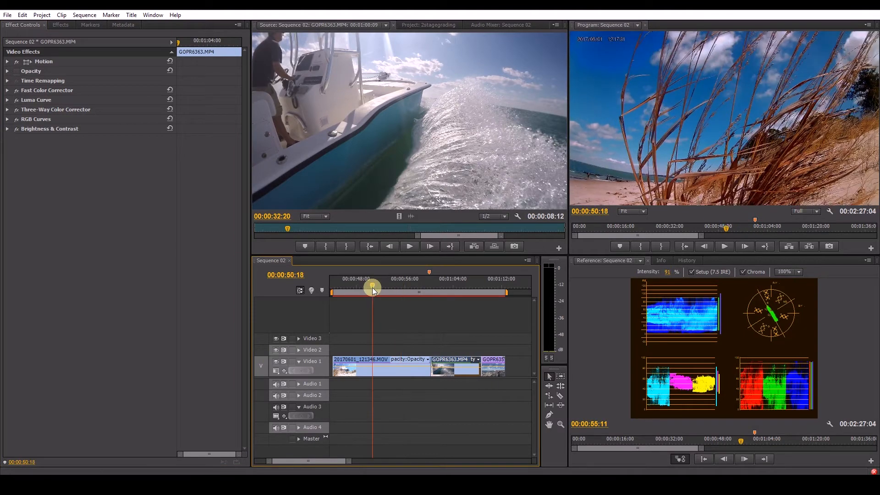
left_click(409, 288)
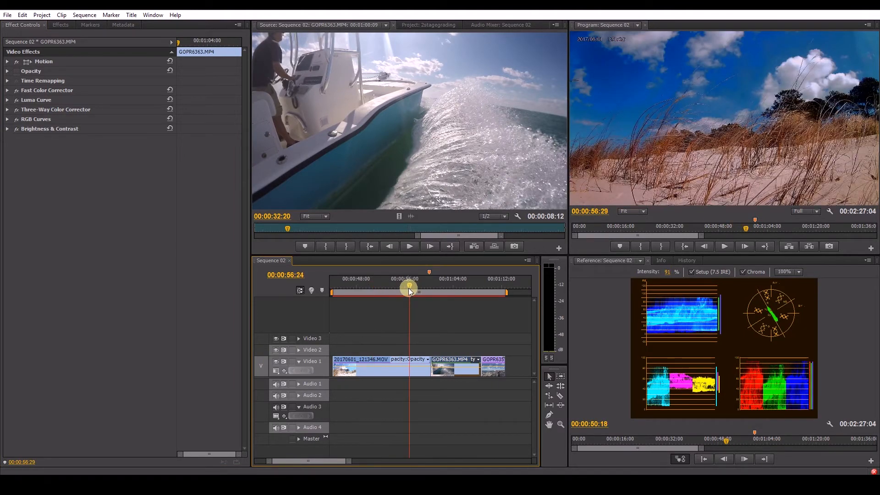
left_click(456, 286)
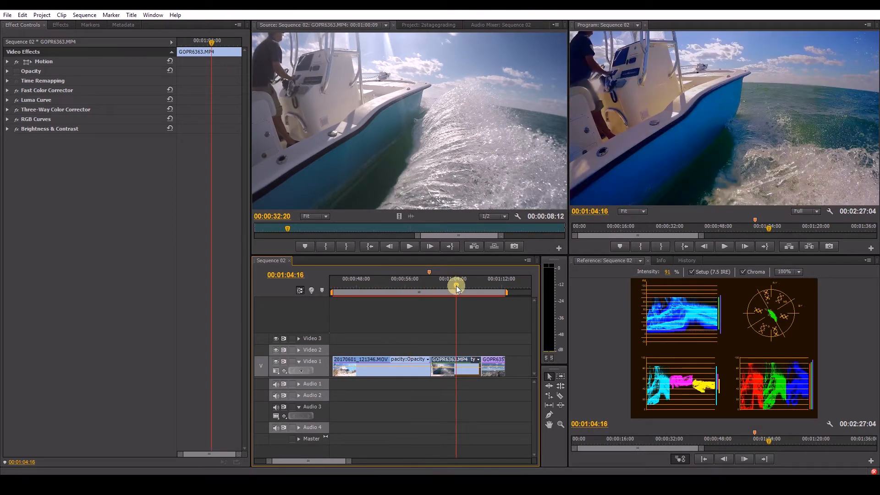
left_click(378, 285)
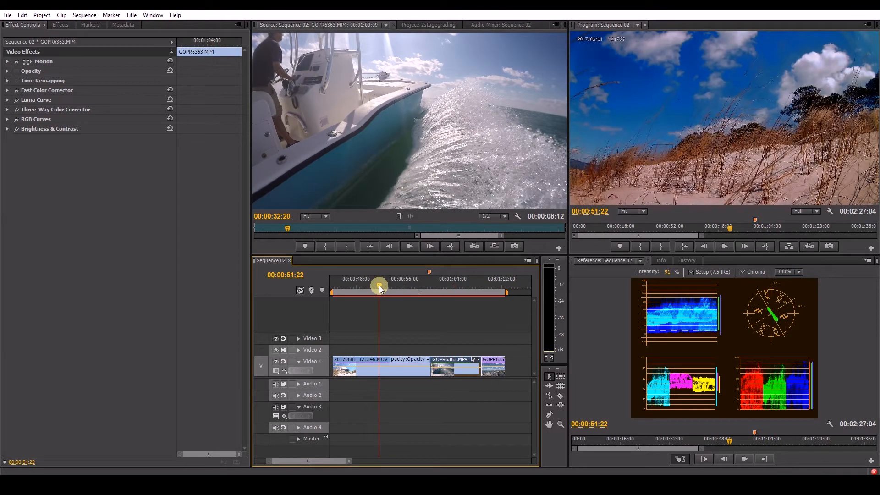
left_click(455, 287)
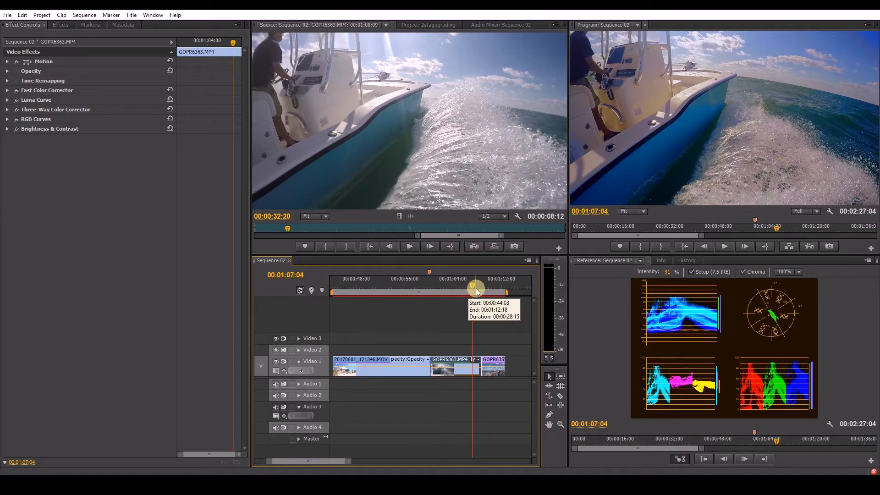
left_click(480, 286)
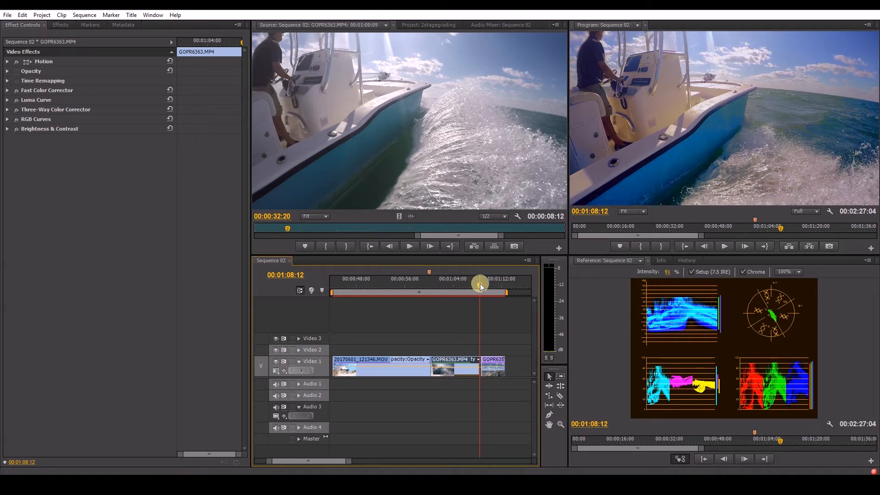
Step: Enable the Fast Color Corrector with split view on the clip GOPR6353.MP4, with the playhead at 00:01:10:02
left_click_drag(480, 283, 490, 283)
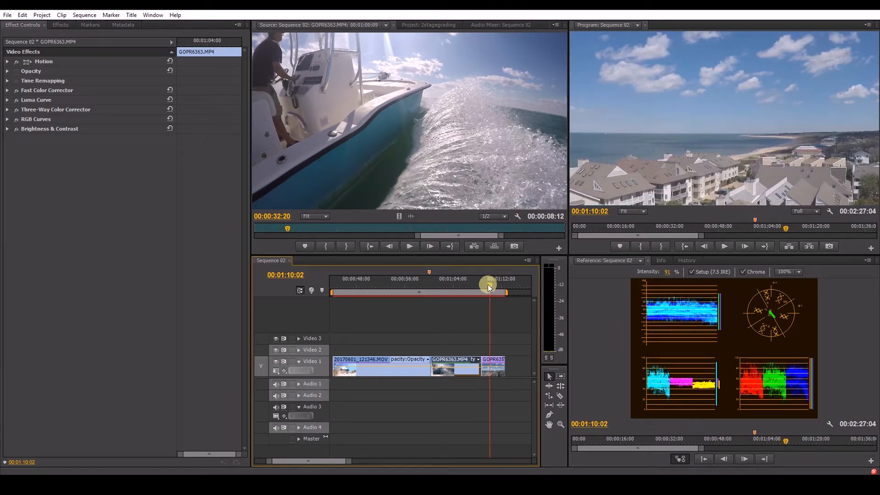
left_click(489, 362)
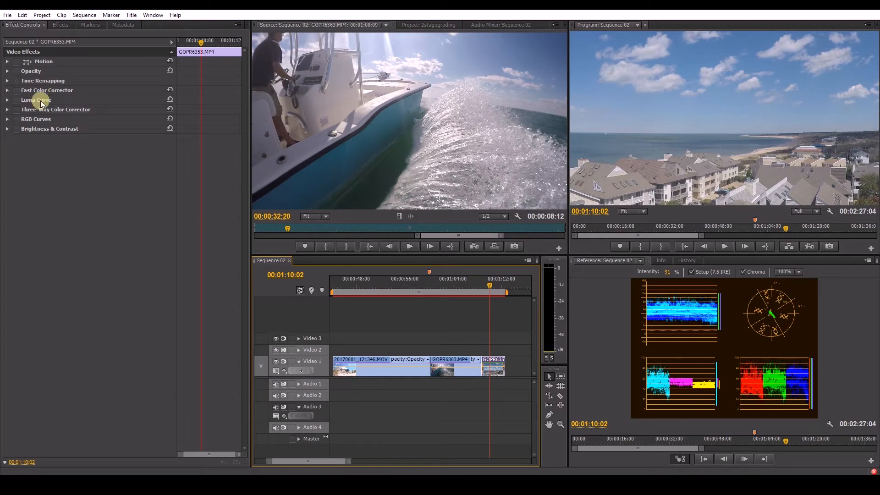
left_click(15, 91)
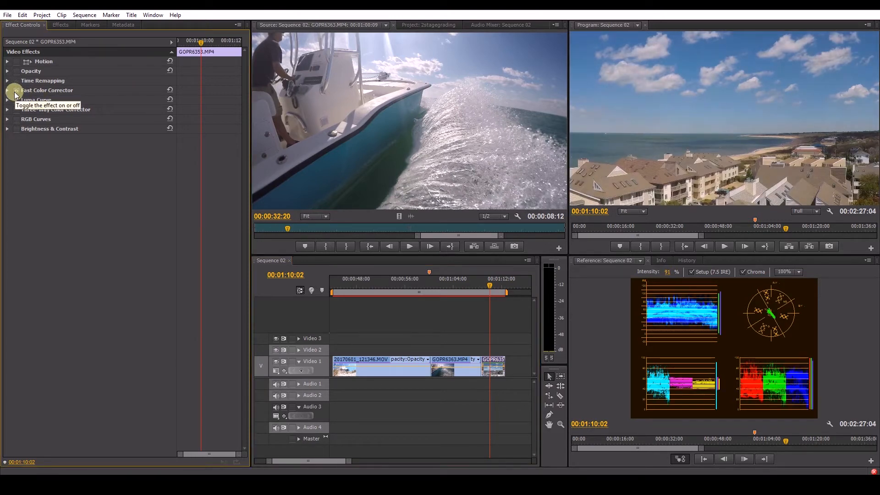
left_click(8, 90)
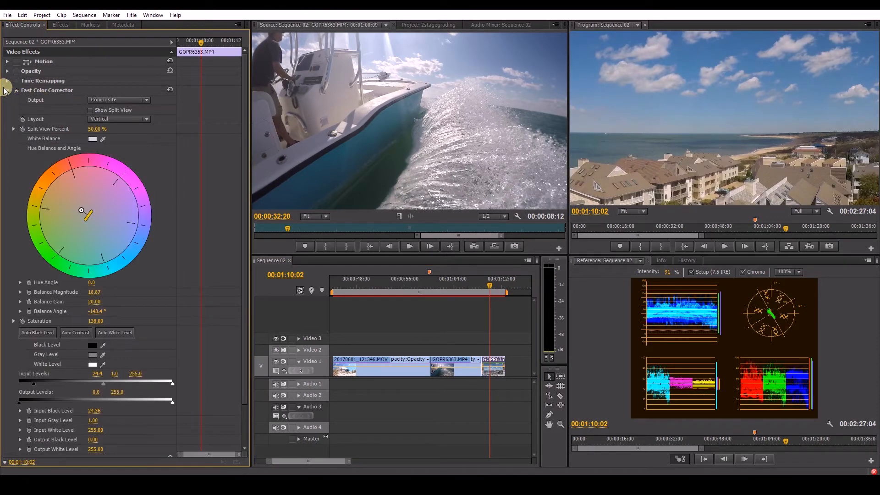
left_click(90, 110)
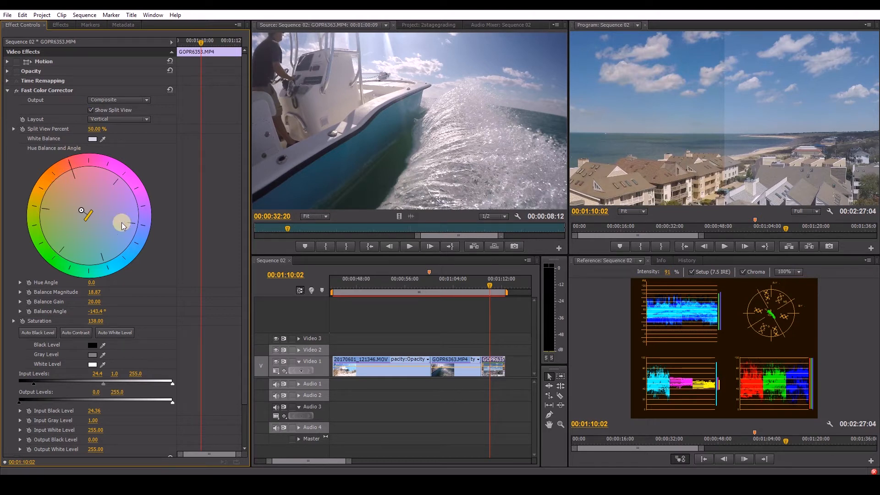
Step: Reduce the Fast Color Corrector's balance magnitude to about 13.98, set its saturation to 133, and collapse the effect
mouse_move(83, 213)
left_mouse_down()
mouse_move(56, 190)
mouse_move(85, 216)
left_mouse_up()
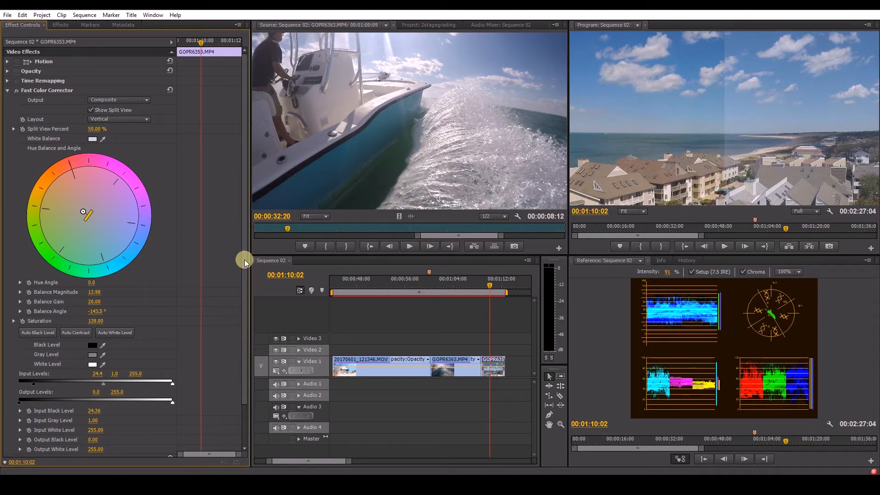
left_click_drag(243, 257, 241, 303)
left_click_drag(95, 275, 154, 288)
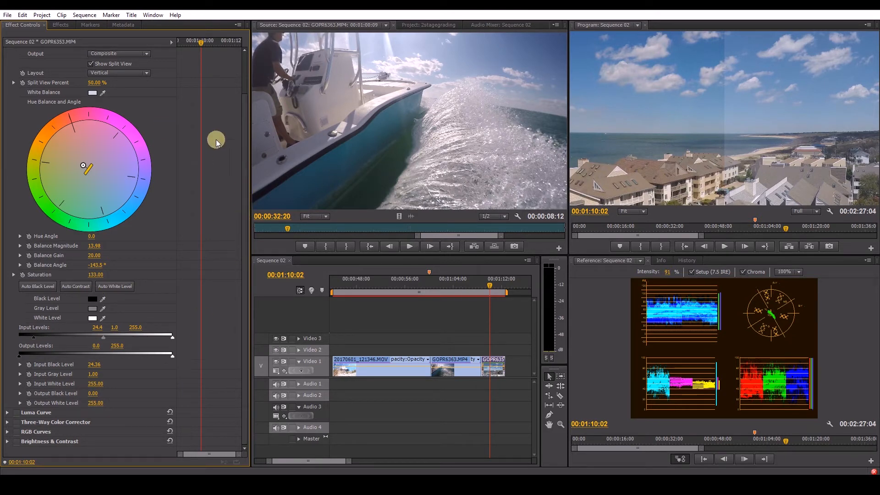
left_click_drag(243, 167, 251, 115)
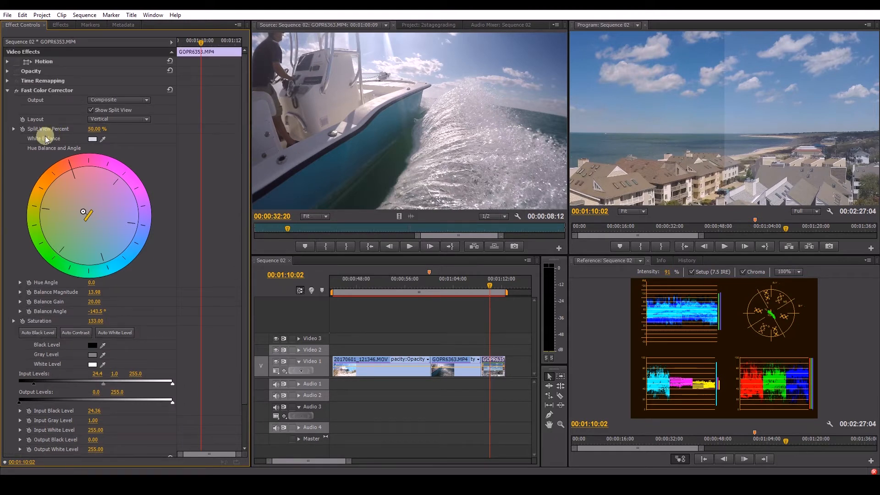
left_click(8, 90)
Step: Enable the Luma Curve, adjust its shadow point, lower the midpoint slightly, and move the highlight point to the upper-right corner
left_click(16, 100)
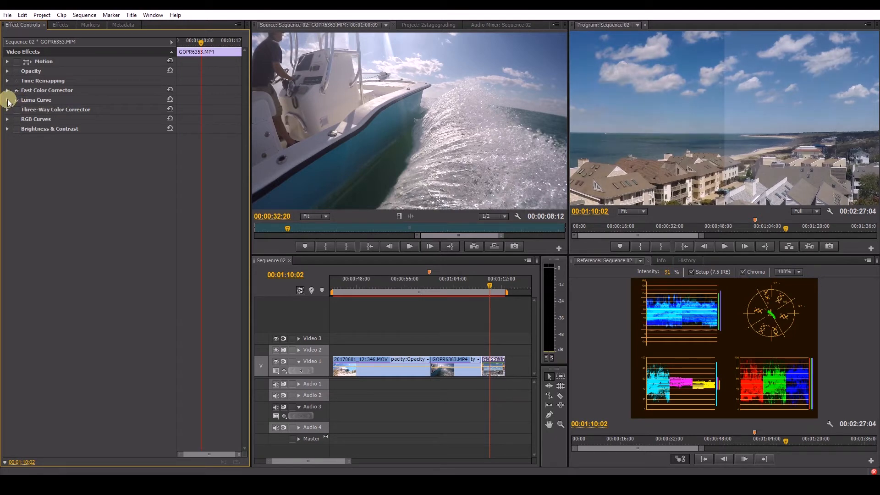
left_click(7, 99)
left_click_drag(23, 223, 29, 221)
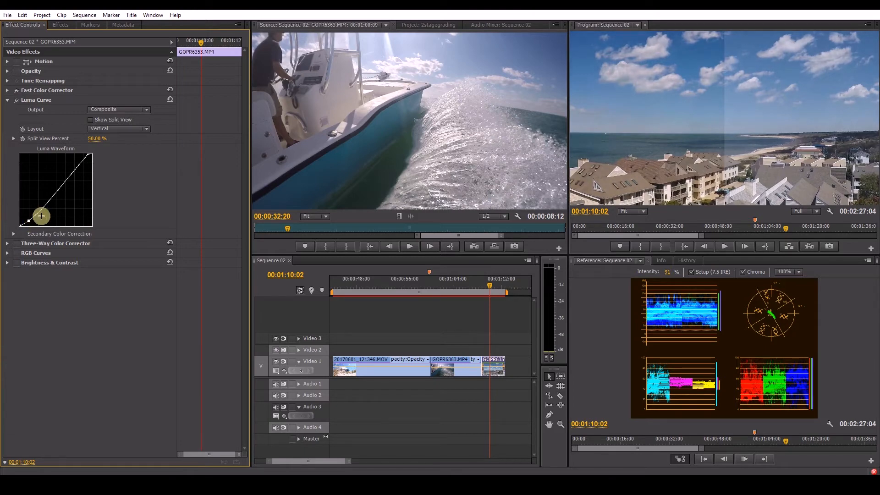
left_click_drag(59, 189, 59, 192)
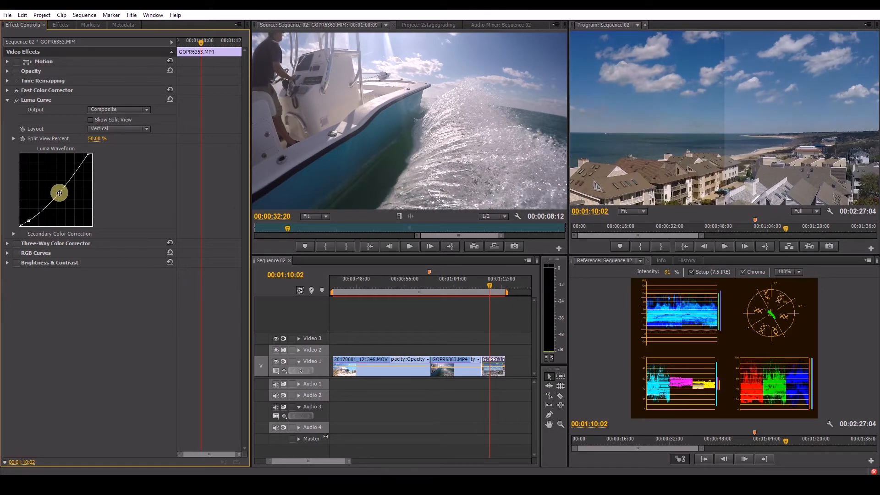
left_click_drag(88, 152, 93, 153)
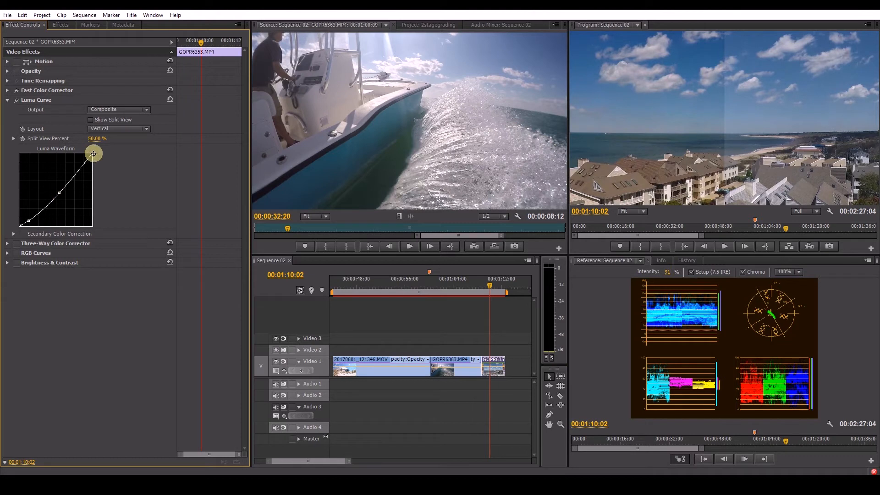
left_click(8, 100)
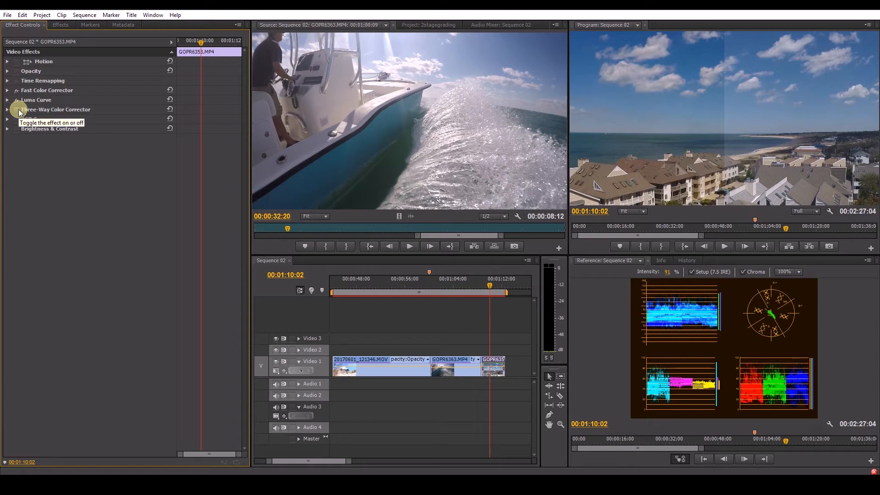
Step: Enable the Three-Way Color Corrector on the coastal houses clip and toggle it off and on to compare
left_click(17, 109)
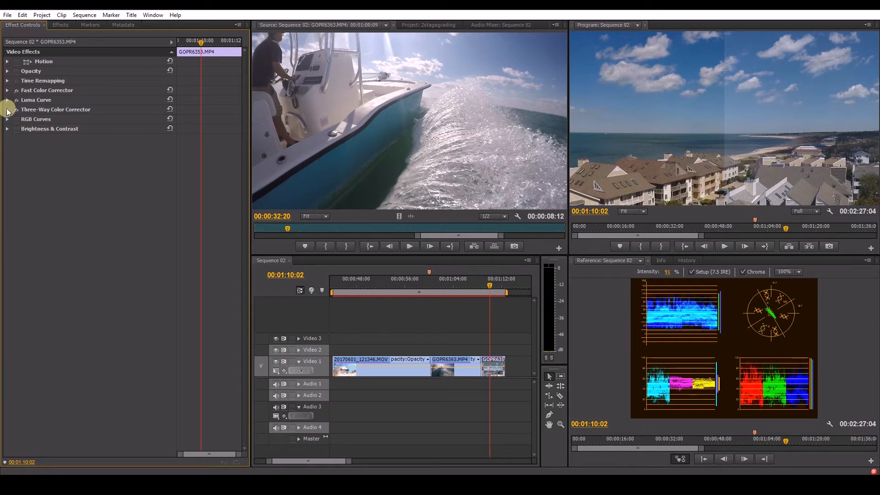
left_click(8, 109)
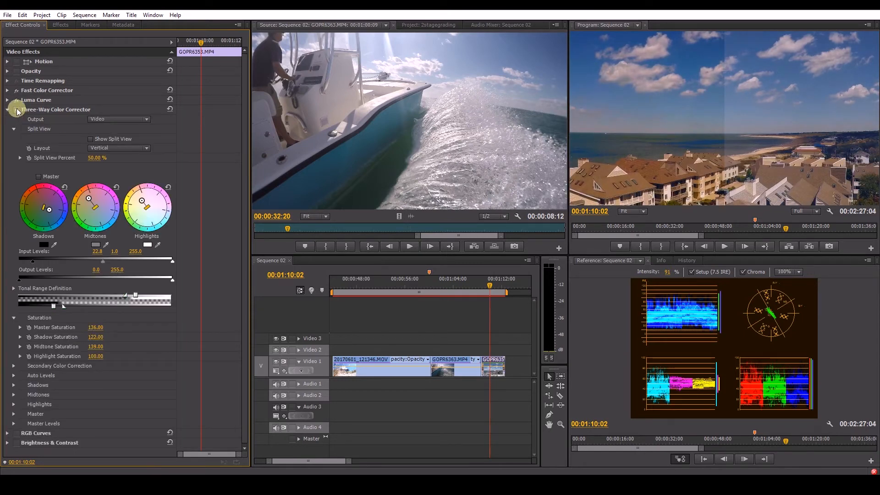
left_click(16, 112)
left_click(15, 113)
Step: Move the Three-Way Color Corrector's highlight and midtone balances closer to neutral and test shifts in the shadow balance
left_click_drag(141, 201, 136, 196)
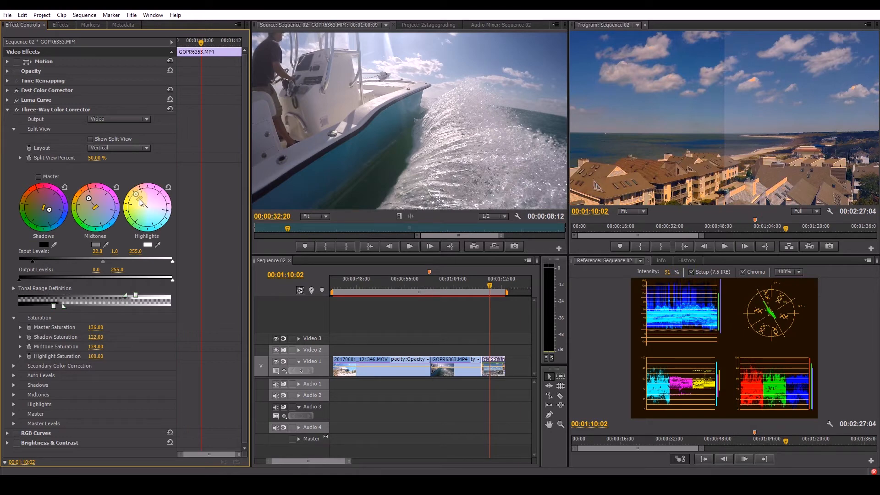
left_click_drag(137, 194, 143, 205)
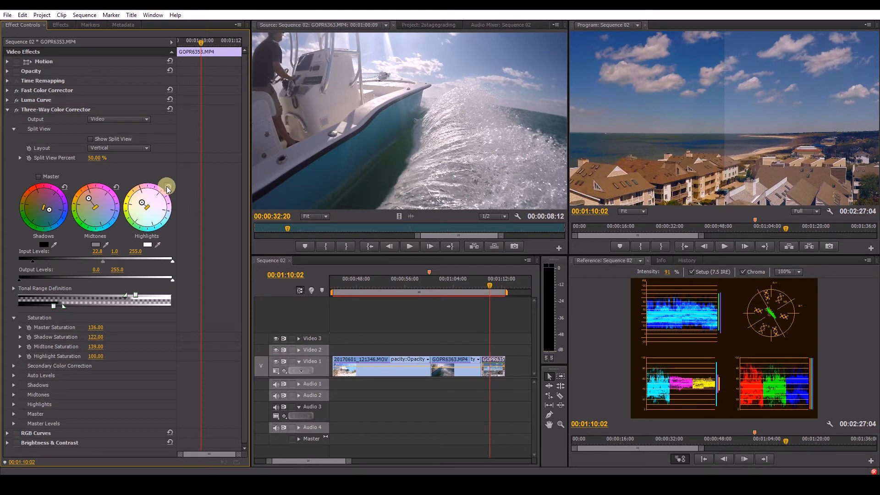
left_click_drag(90, 199, 86, 193)
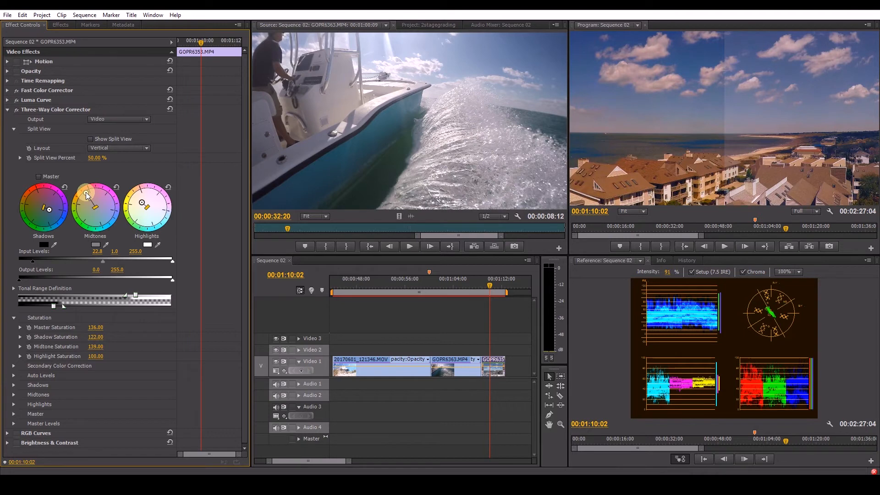
left_click_drag(88, 196, 93, 203)
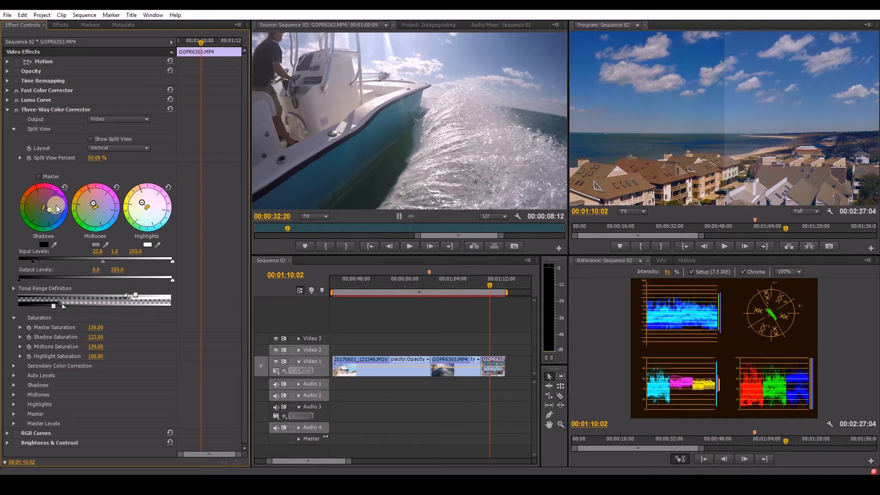
left_click_drag(38, 206, 56, 215)
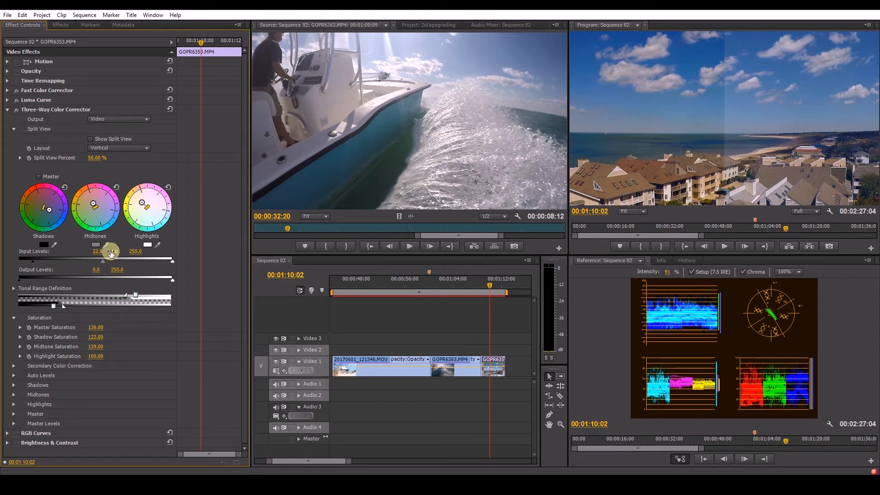
Step: Set the Three-Way Color Corrector's black input level to 20.6 and Master Saturation to 149
left_click_drag(32, 265, 31, 263)
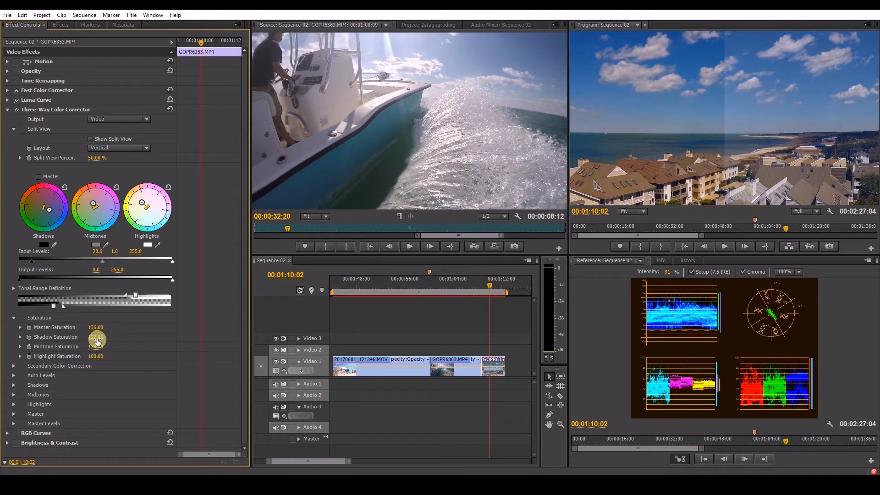
left_click_drag(99, 329, 174, 346)
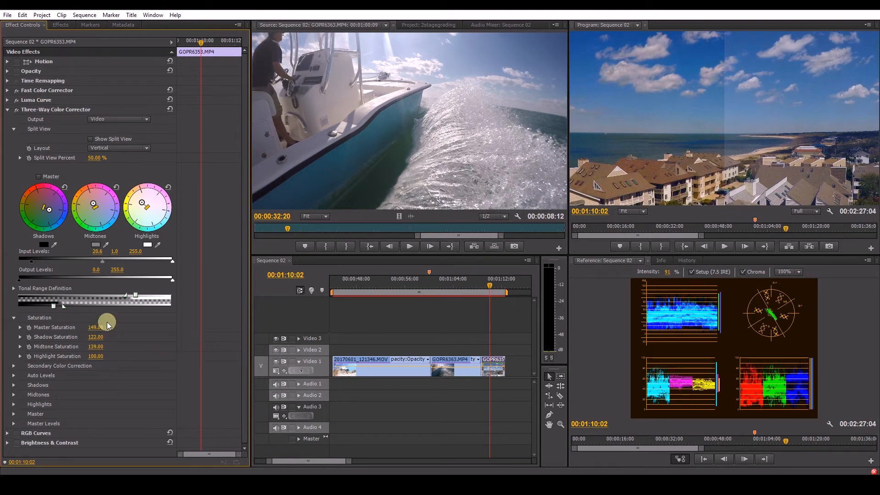
left_click(8, 110)
Step: Look through the clip's effects for the active split view and turn it off in the Fast Color Corrector
left_click(8, 110)
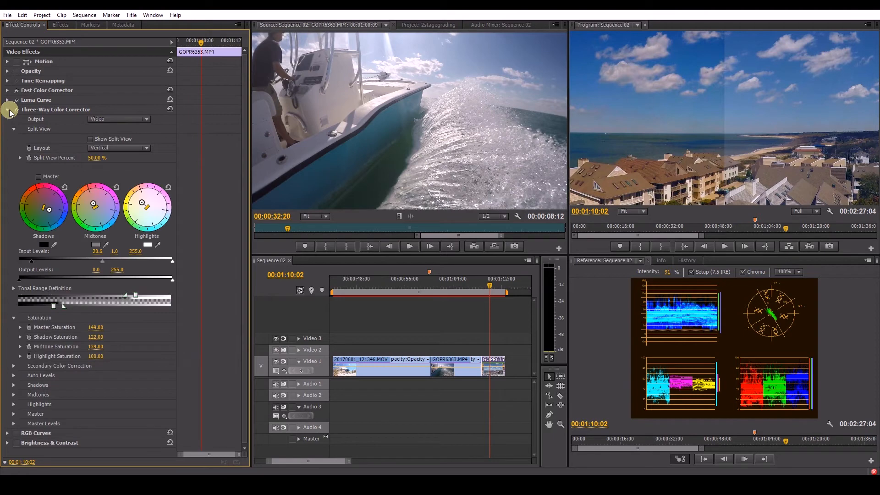
left_click(90, 139)
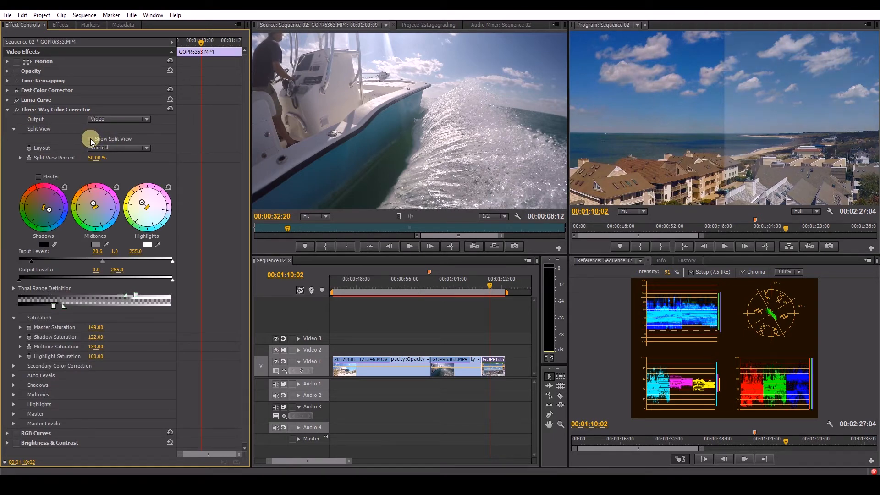
left_click(7, 109)
left_click(8, 100)
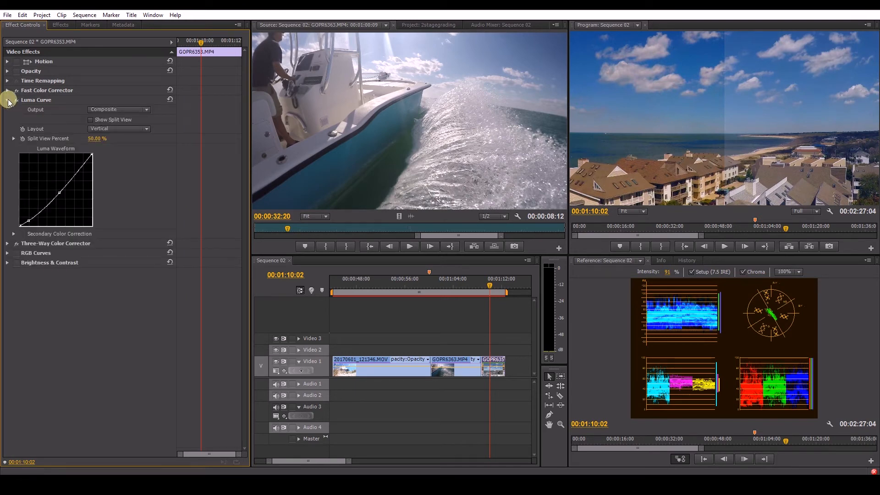
left_click(8, 100)
left_click(8, 91)
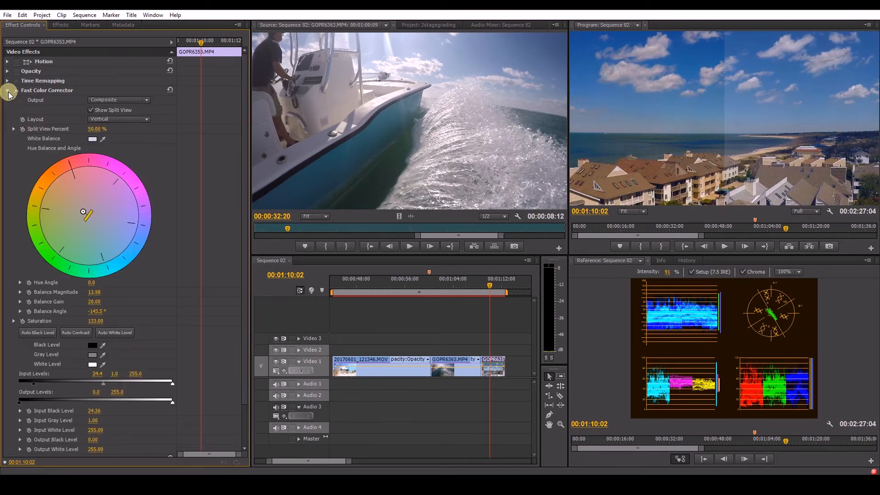
left_click(94, 111)
left_click(10, 91)
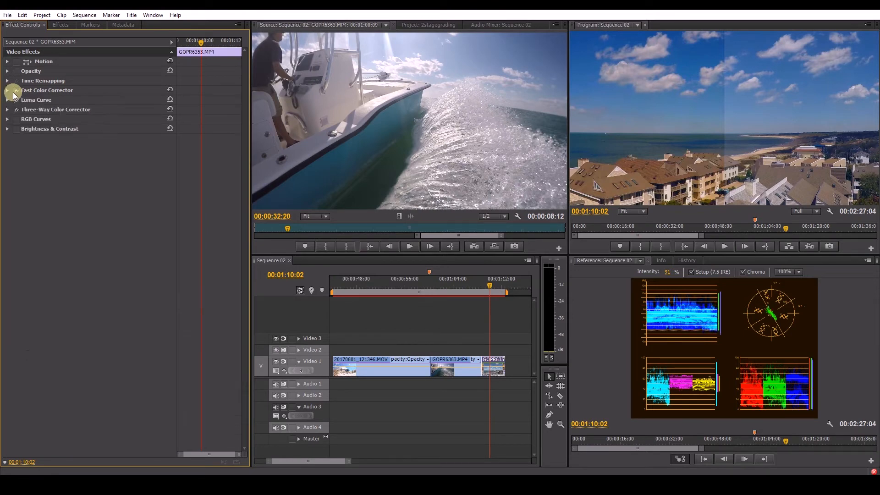
Step: Enable RGB Curves and Brightness & Contrast on the coastal houses clip and review both effects' settings
left_click(16, 118)
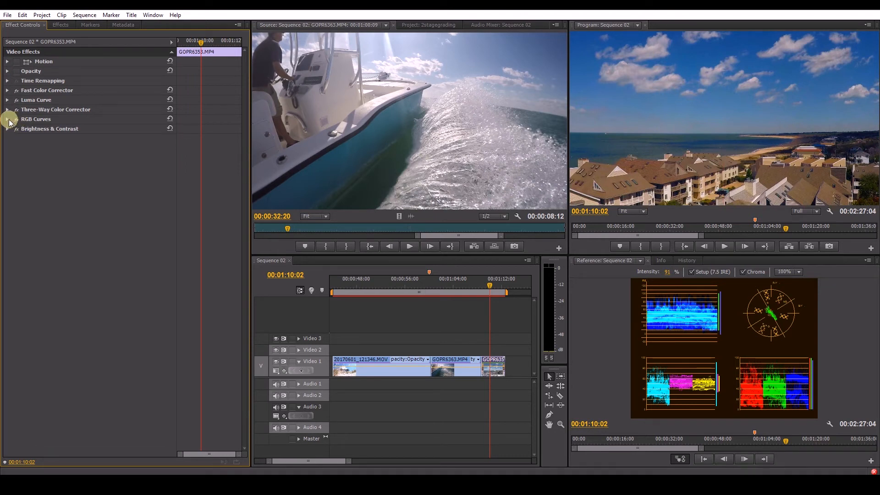
left_click(8, 119)
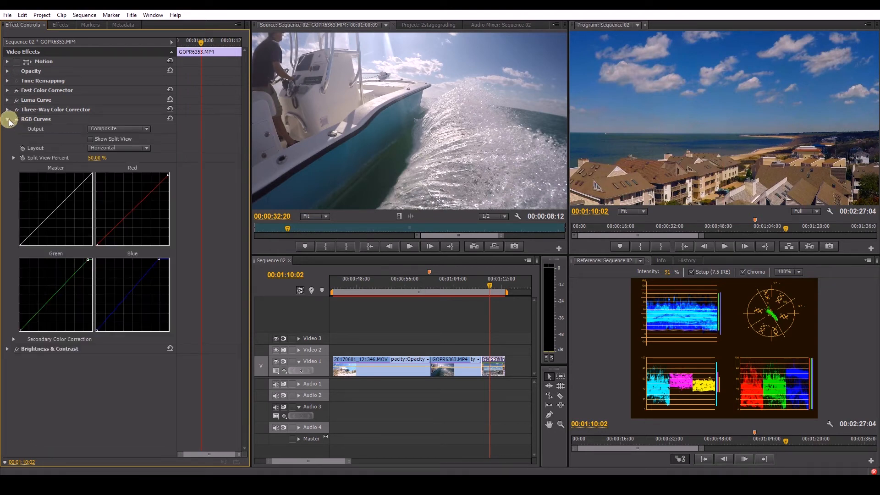
left_click(9, 119)
left_click(8, 129)
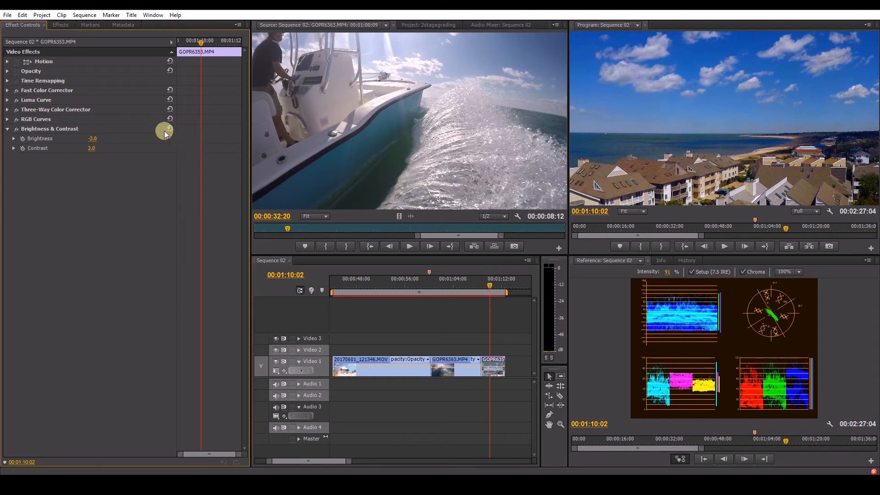
Step: Scrub through the sequence to review the graded houses, boat and beach clips
left_click_drag(492, 283, 476, 284)
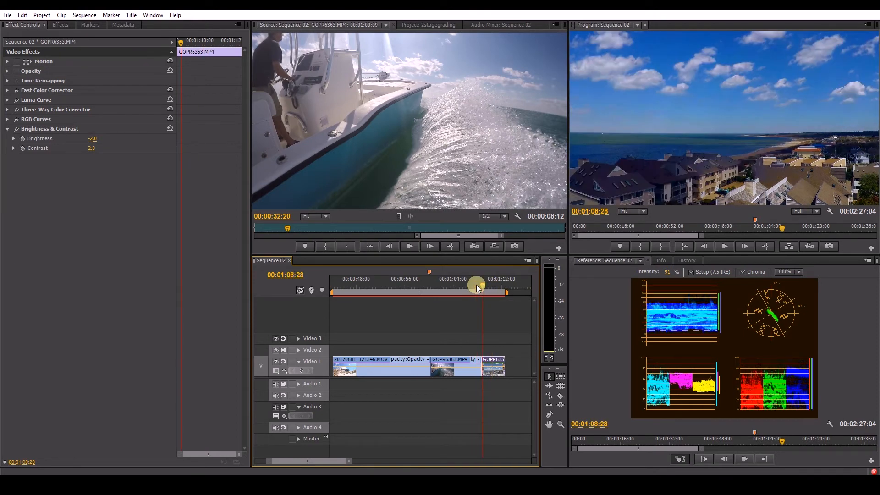
left_click(467, 284)
left_click_drag(466, 284, 464, 284)
left_click(494, 284)
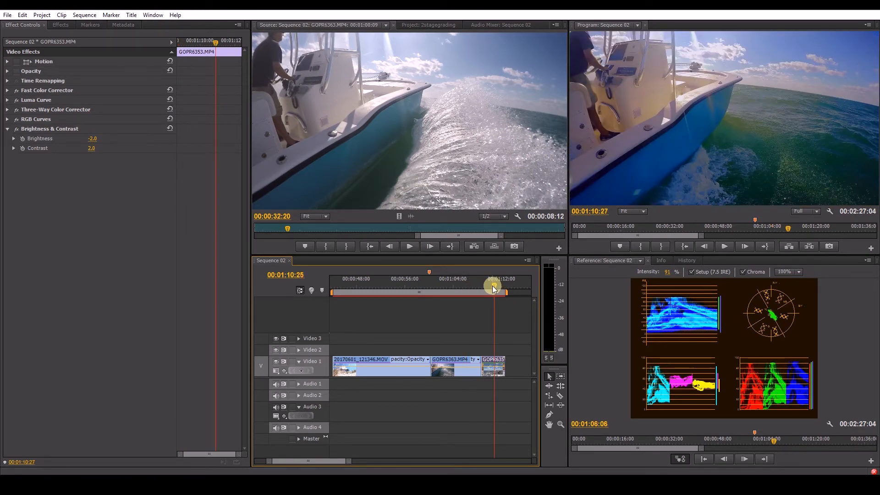
left_click(402, 286)
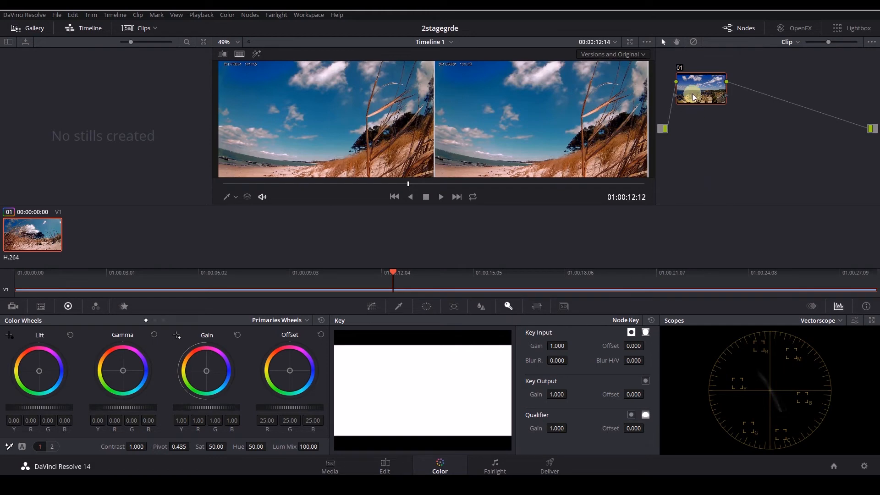
Step: Switch to DaVinci Resolve and play Timeline 1 through to the coastal houses shot to review the imported first-stage grade
left_click_drag(409, 184, 336, 179)
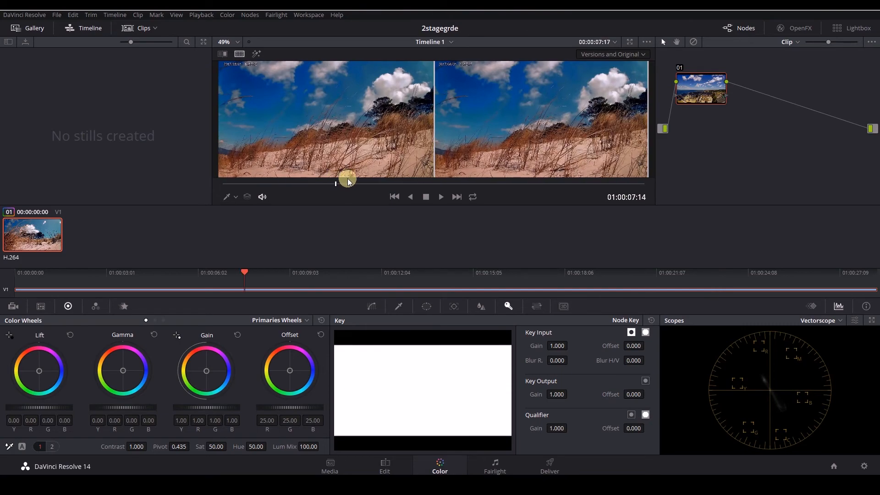
left_click(442, 197)
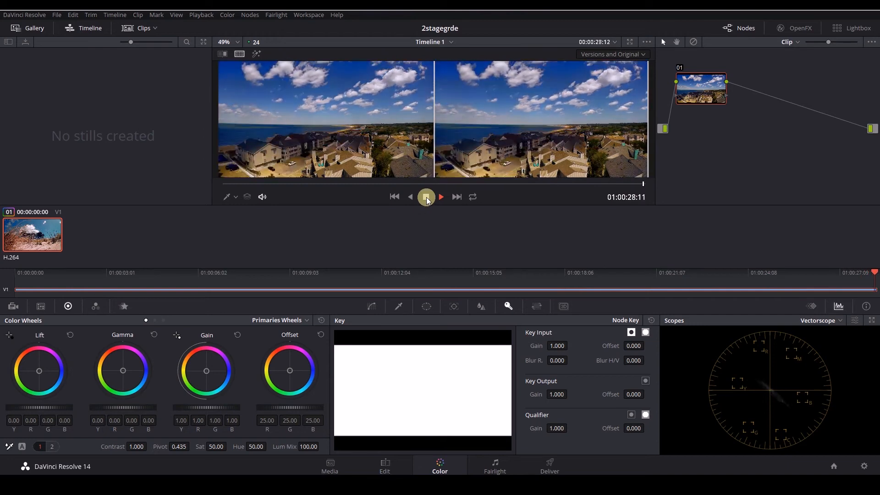
left_click(426, 197)
Step: Add a serial node after node 01
right_click(718, 99)
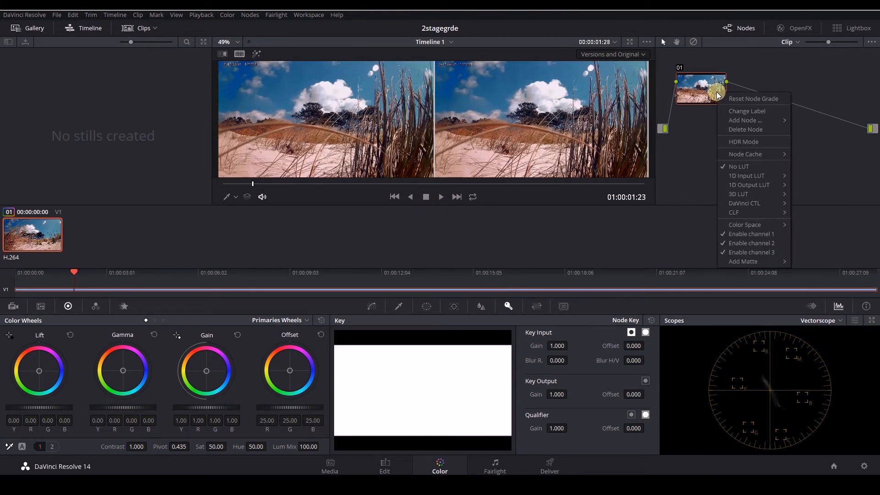
mouse_move(743, 123)
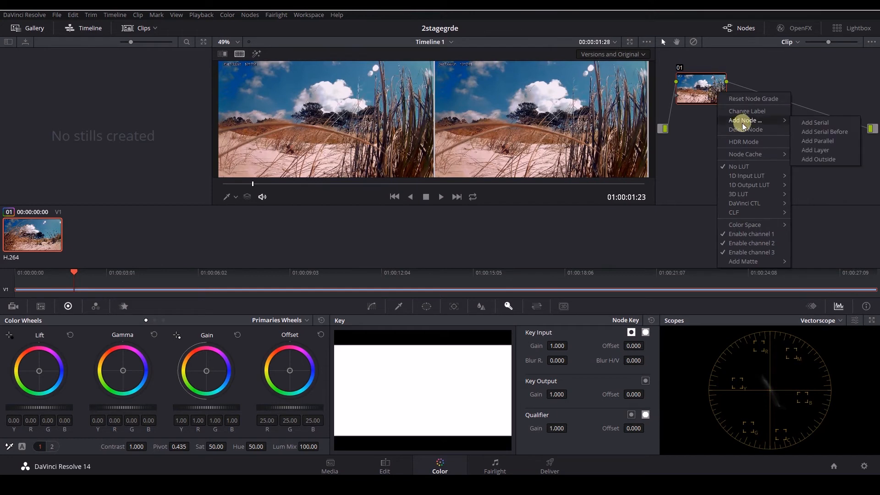
left_click(822, 125)
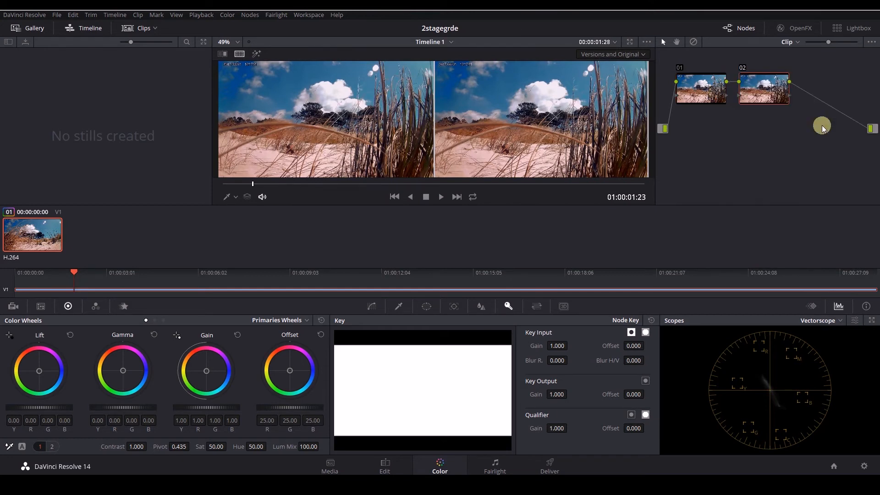
Step: Apply the Blackmagic 4K Film to Rec709 v2 3D LUT to node 02
right_click(750, 97)
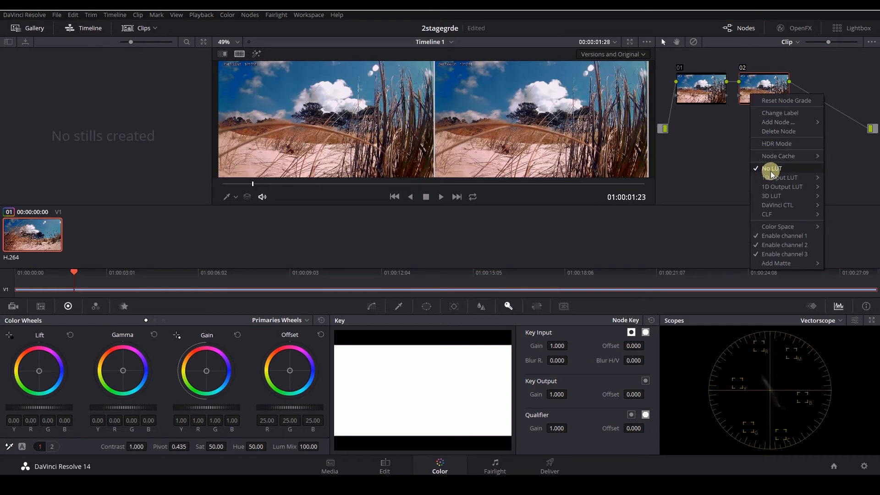
mouse_move(770, 196)
mouse_move(708, 217)
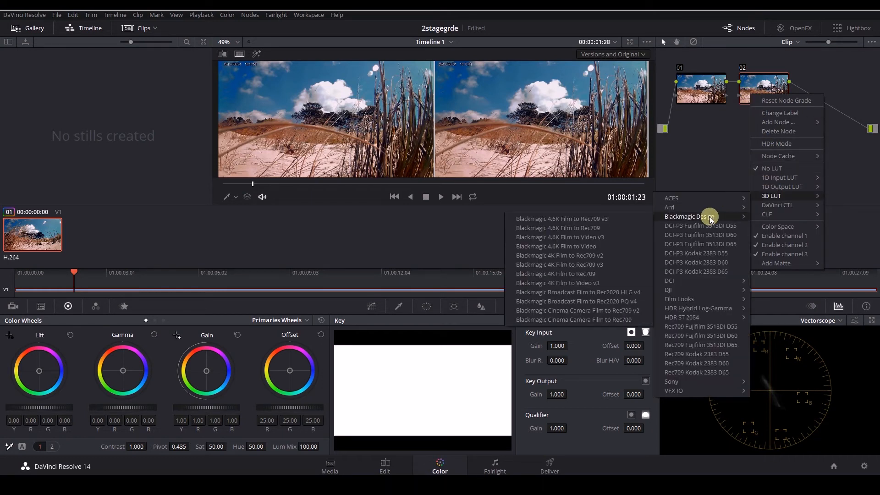
left_click(601, 255)
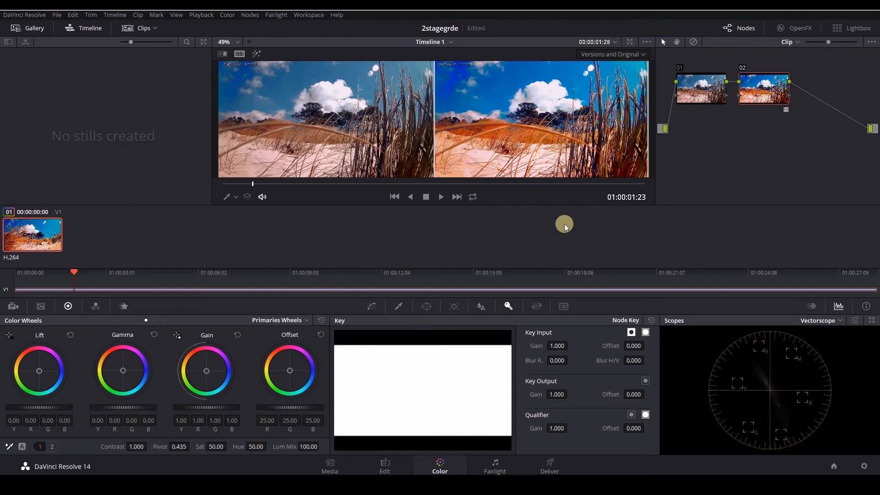
Step: Reduce the LUT's strength on node 02 by setting its Key Output gain to 0.413, checking the footage in playback
left_click_drag(560, 390, 307, 412)
left_click_drag(555, 394, 538, 401)
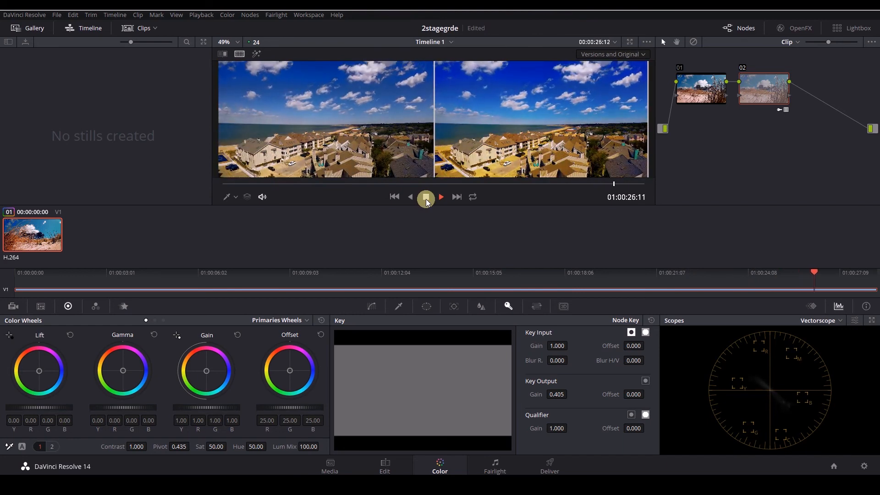
left_click(426, 197)
left_click_drag(530, 394, 562, 396)
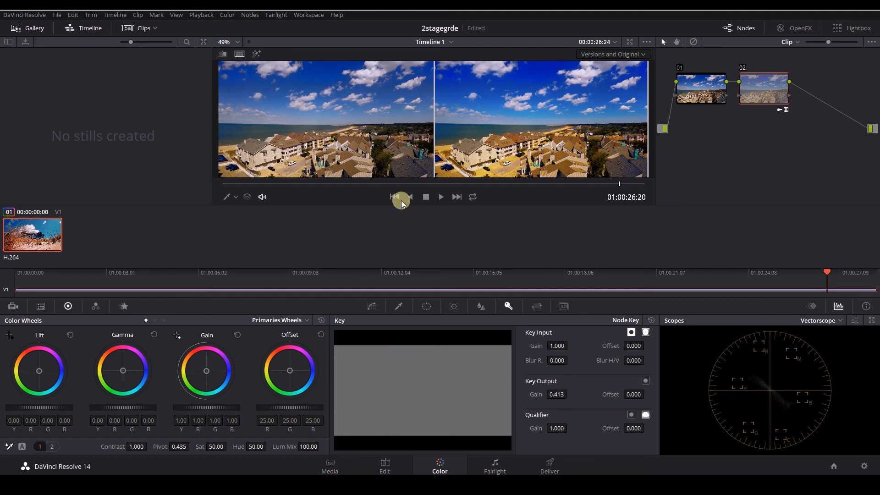
Step: Compare the graded and original versions of the beach and boat shots, and view the Window settings
left_click_drag(362, 183, 304, 183)
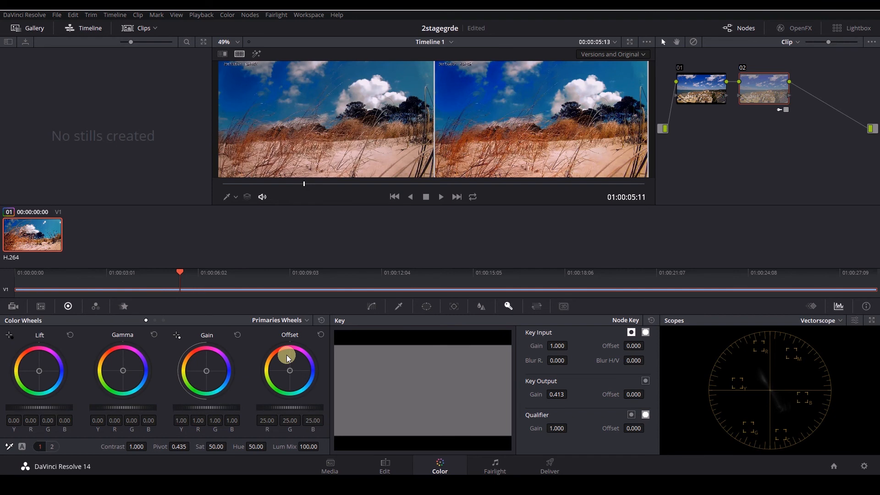
left_click(432, 308)
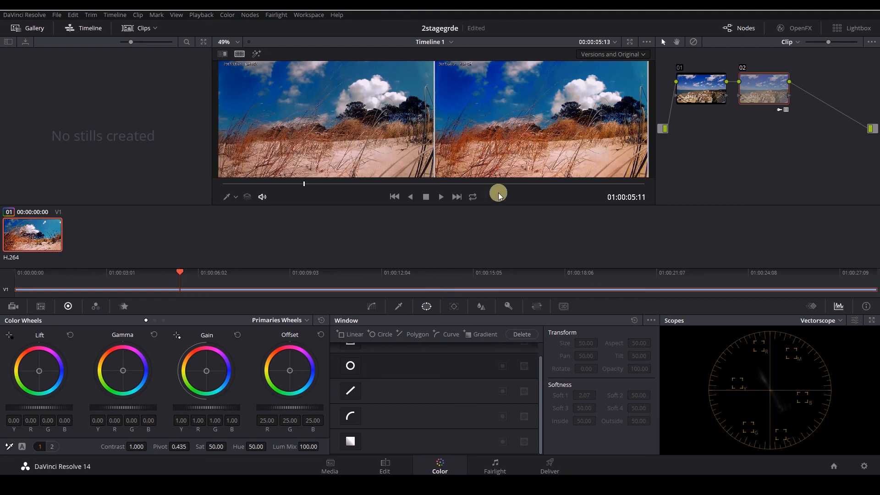
left_click_drag(517, 184, 557, 180)
left_click_drag(558, 183, 558, 183)
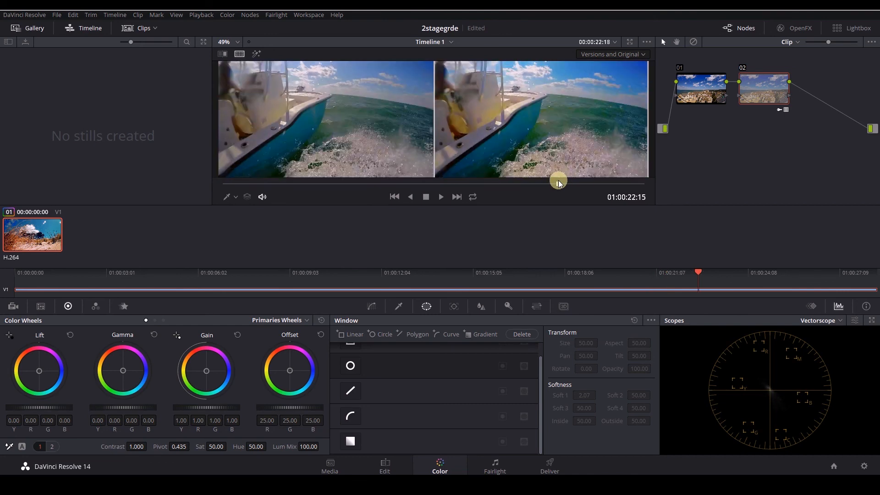
Step: Open the Deliver page's render settings for Timeline 1
left_click(541, 464)
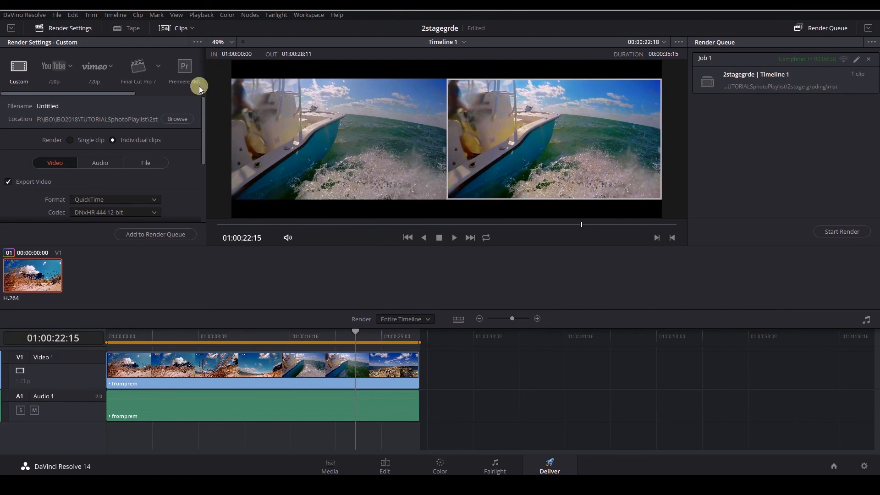